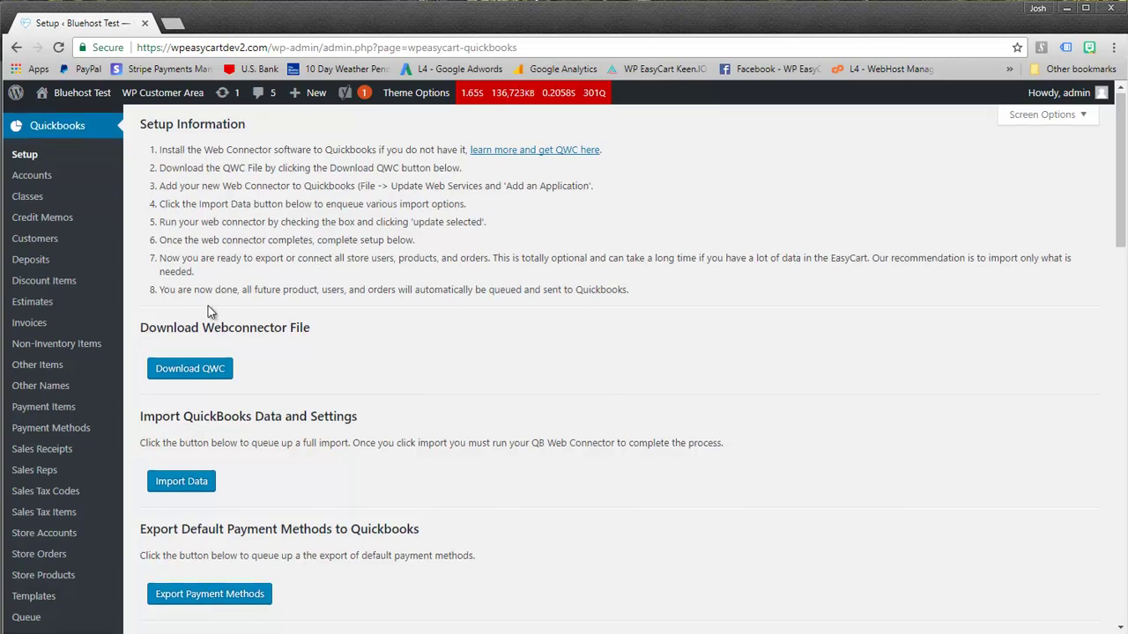
Open the site's installed plugins list and look through it for the WP EasyCart Quickbooks extension
{"action": "scroll", "coordinate": [208, 306], "scroll_direction": "down", "scroll_amount": 4}
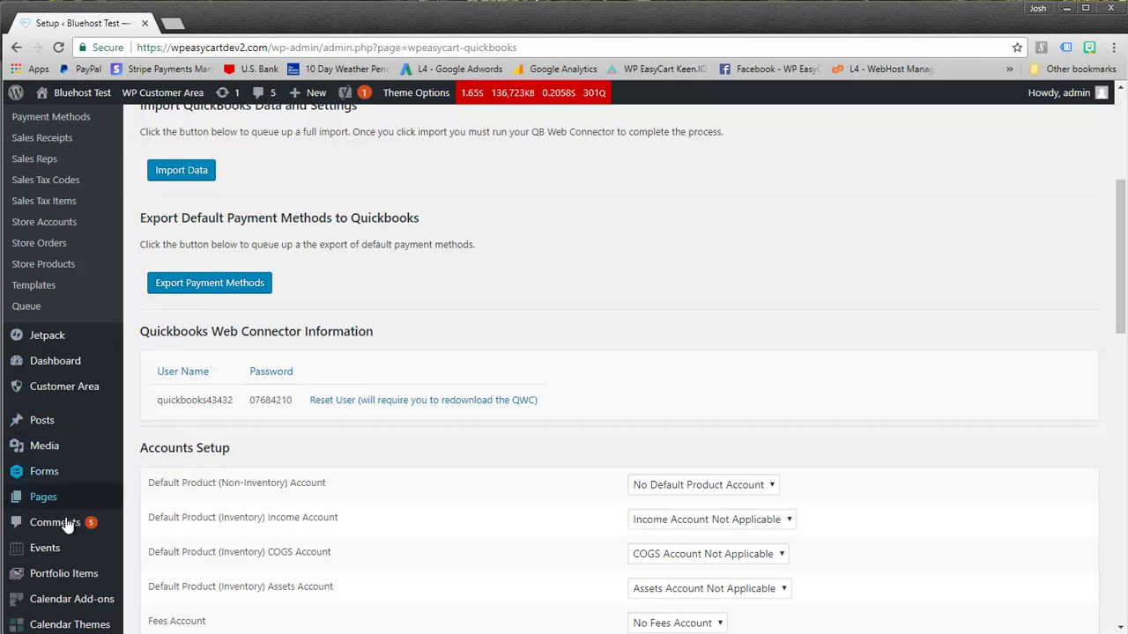
{"action": "scroll", "coordinate": [80, 577], "scroll_direction": "down", "scroll_amount": 1}
{"action": "scroll", "coordinate": [81, 564], "scroll_direction": "down", "scroll_amount": 3}
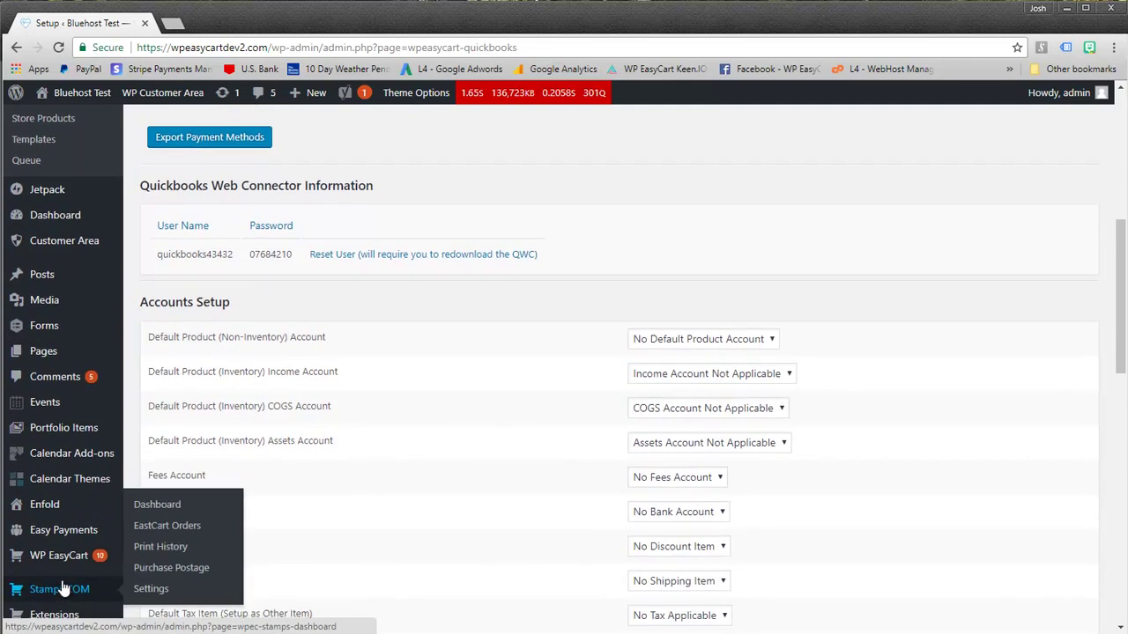
{"action": "left_click", "coordinate": [139, 569]}
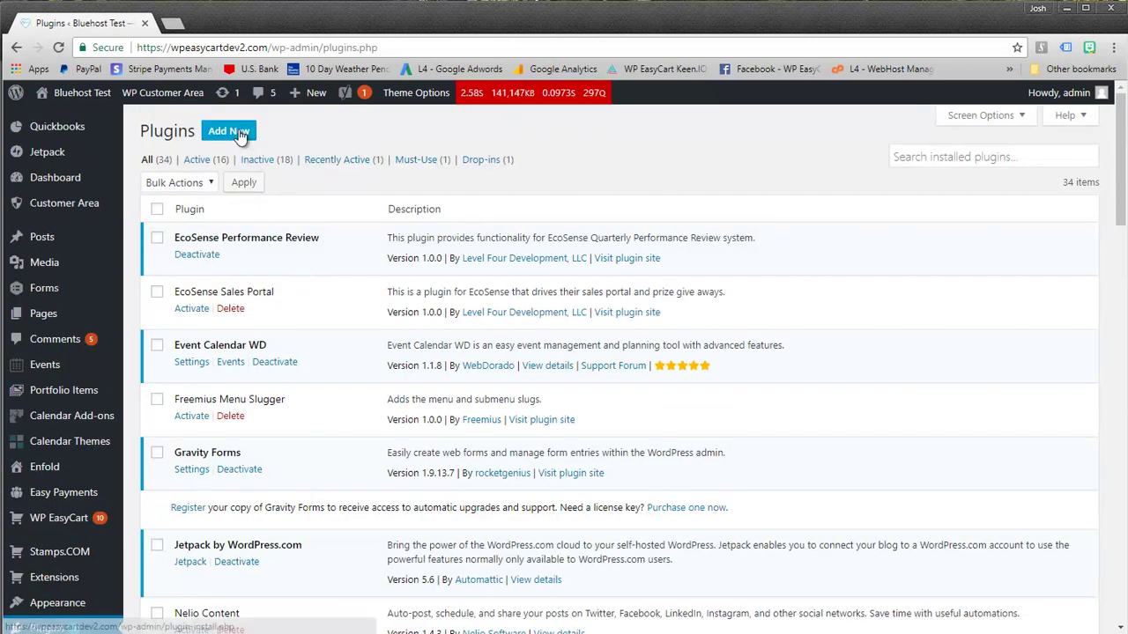
{"action": "scroll", "coordinate": [478, 402], "scroll_direction": "down", "scroll_amount": 5}
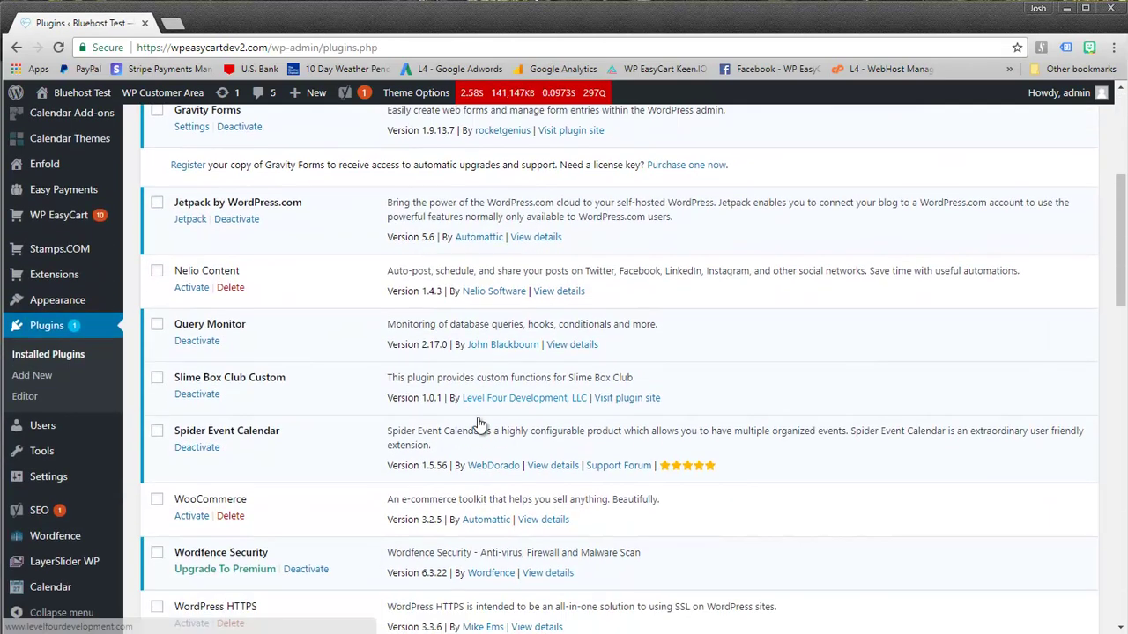
{"action": "scroll", "coordinate": [481, 418], "scroll_direction": "down", "scroll_amount": 10}
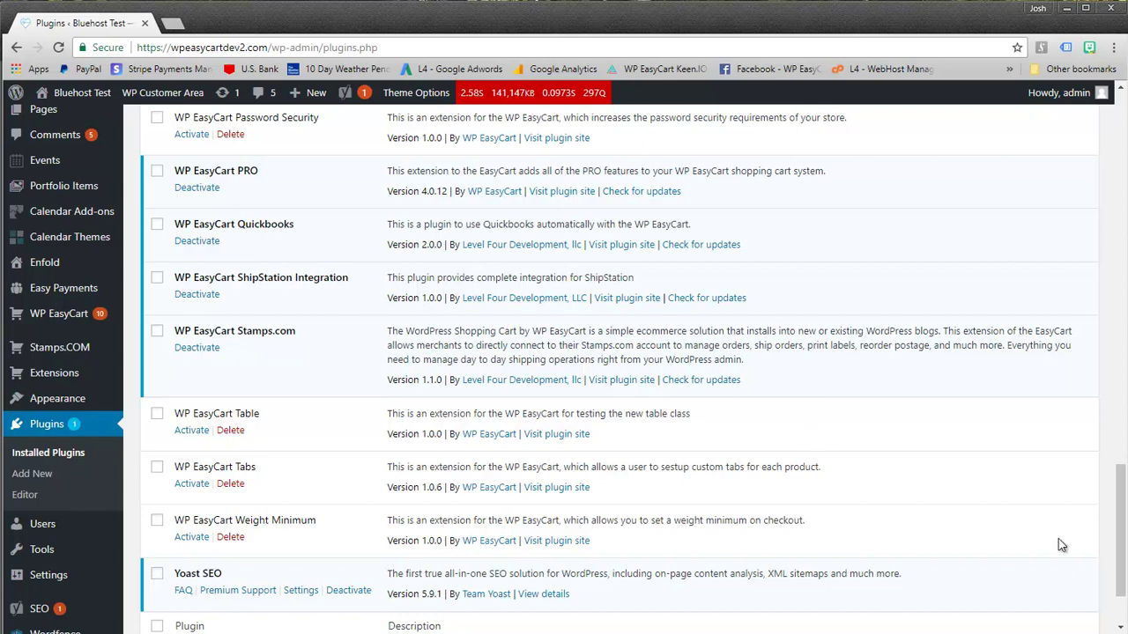
{"action": "left_click_drag", "start_coordinate": [1124, 537], "coordinate": [1119, 158]}
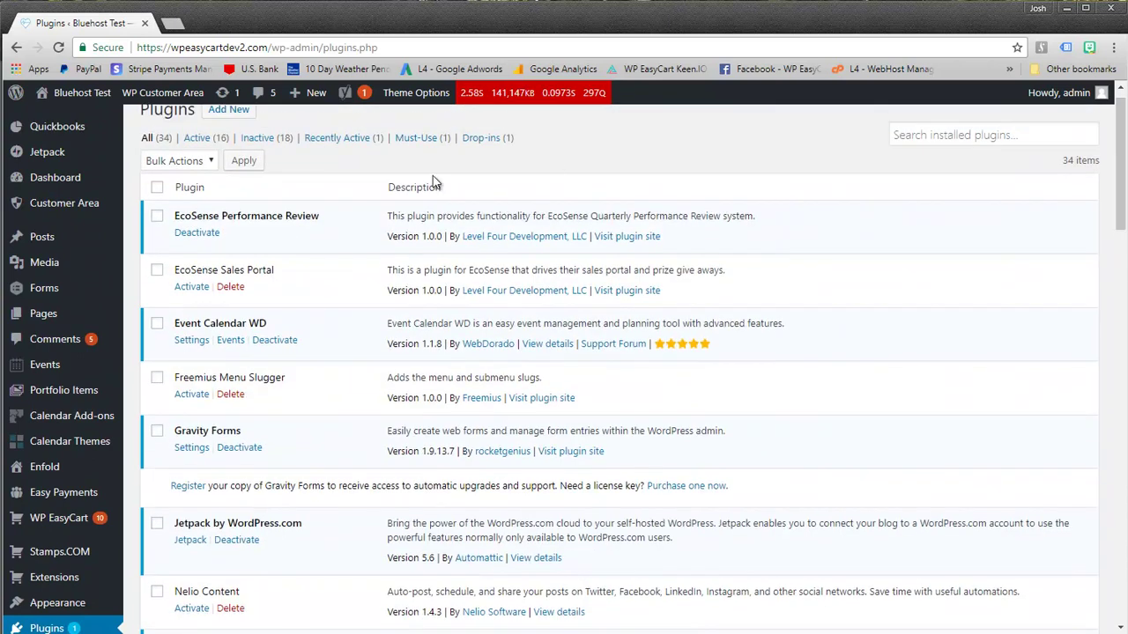
Open the Quickbooks Setup page in the WordPress admin and download the QWC web connector file
{"action": "mouse_move", "coordinate": [19, 139]}
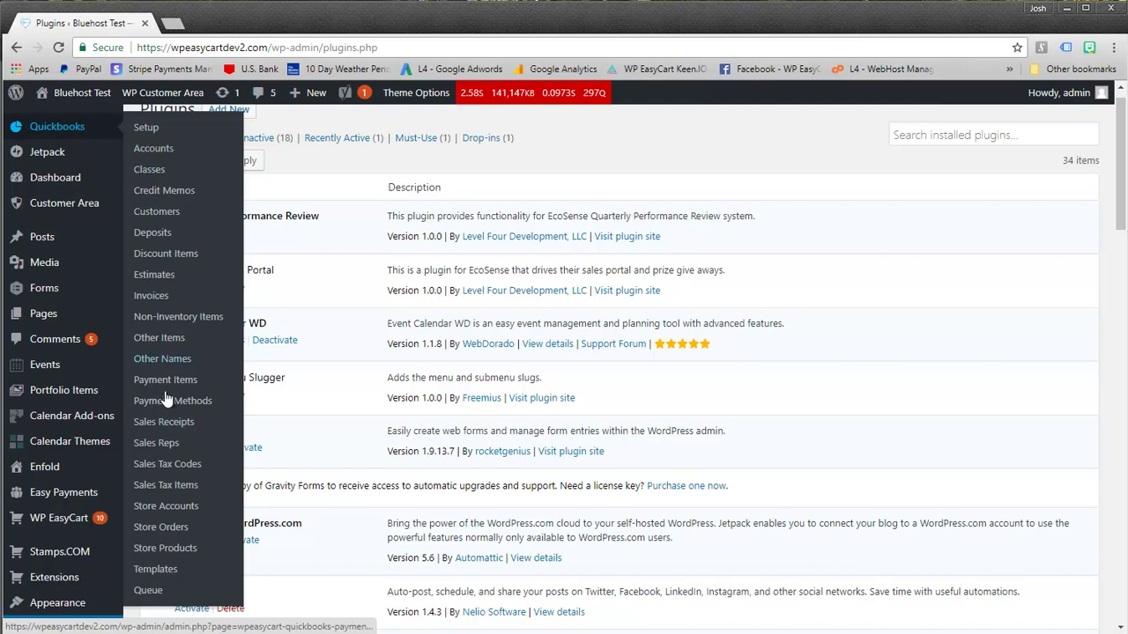
{"action": "left_click", "coordinate": [146, 130]}
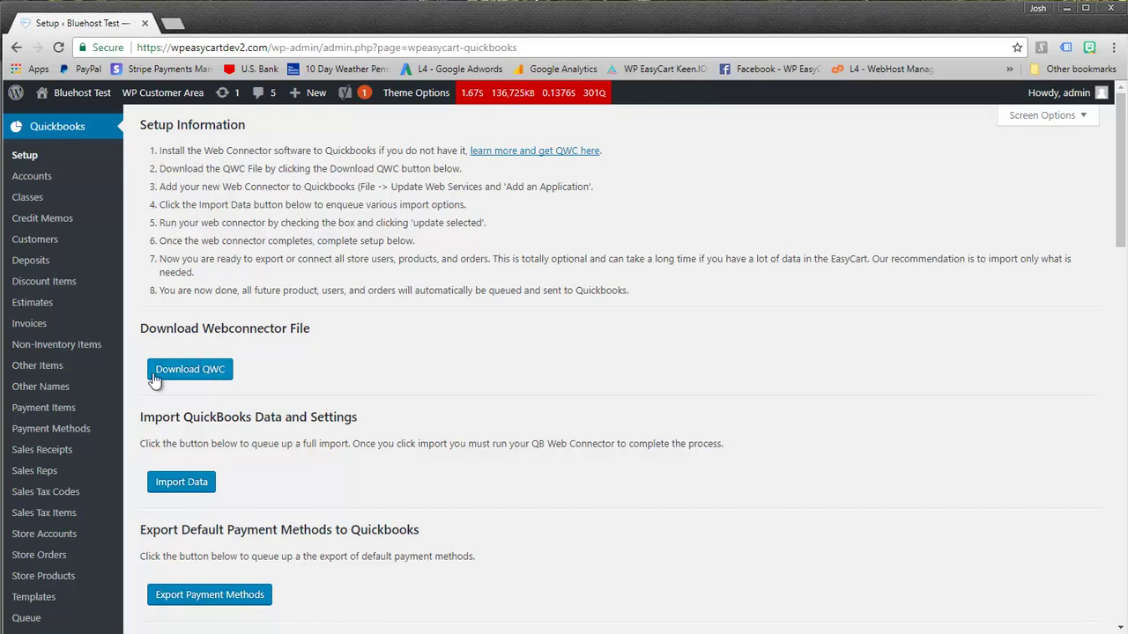
{"action": "left_click", "coordinate": [199, 377]}
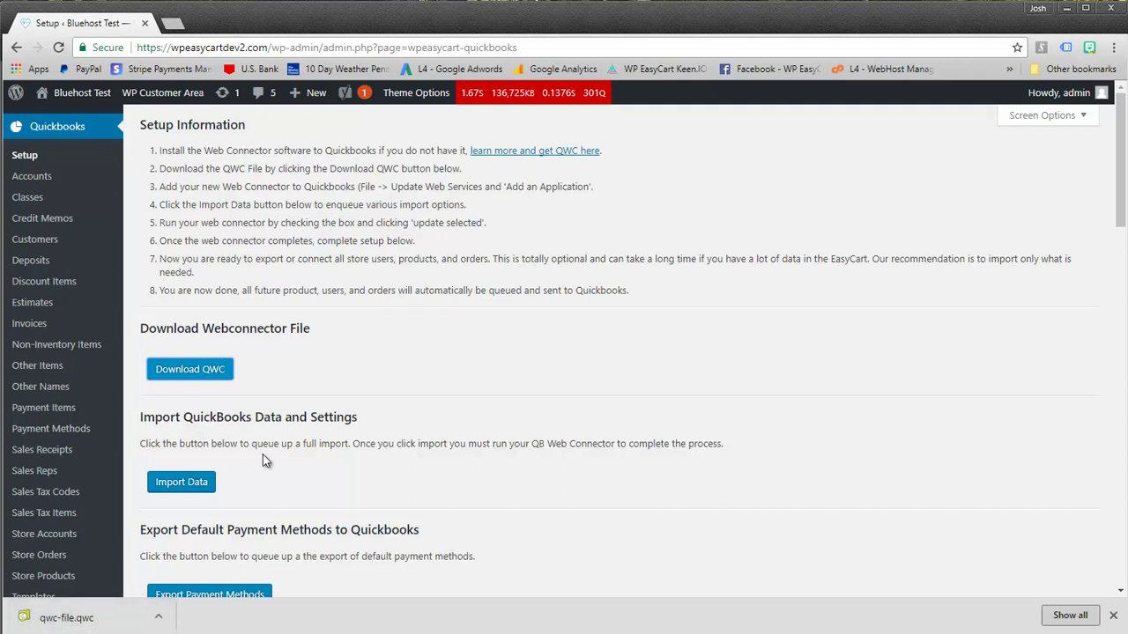
{"action": "left_click", "coordinate": [1113, 615]}
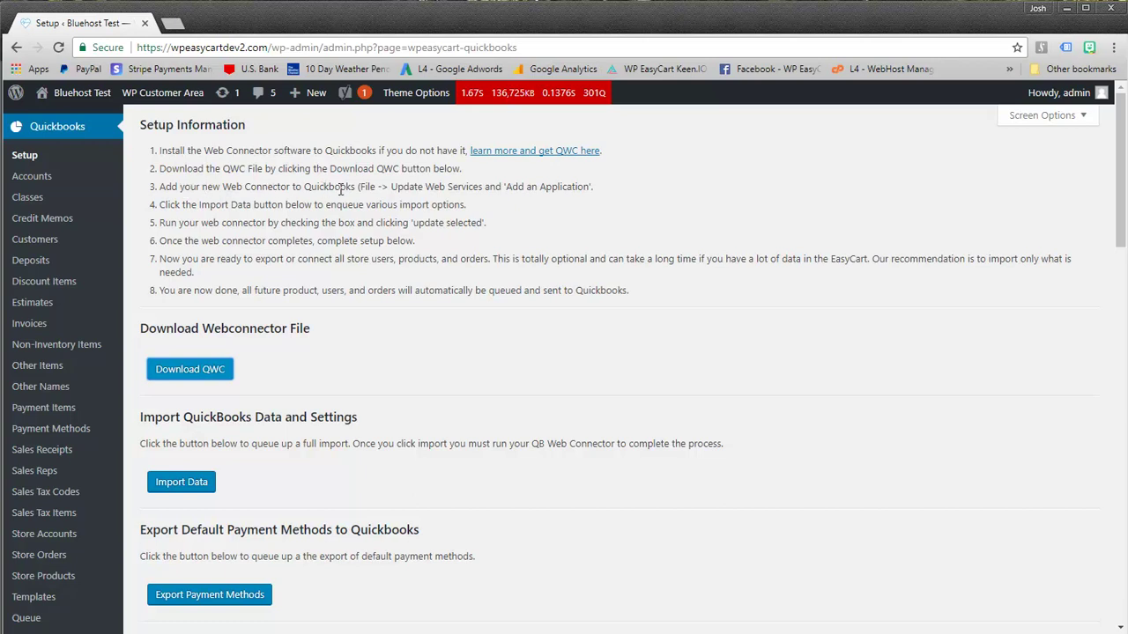
Switch to QuickBooks Pro 2014 and open the Web Connector through Update Web Services
{"action": "left_click", "coordinate": [186, 633]}
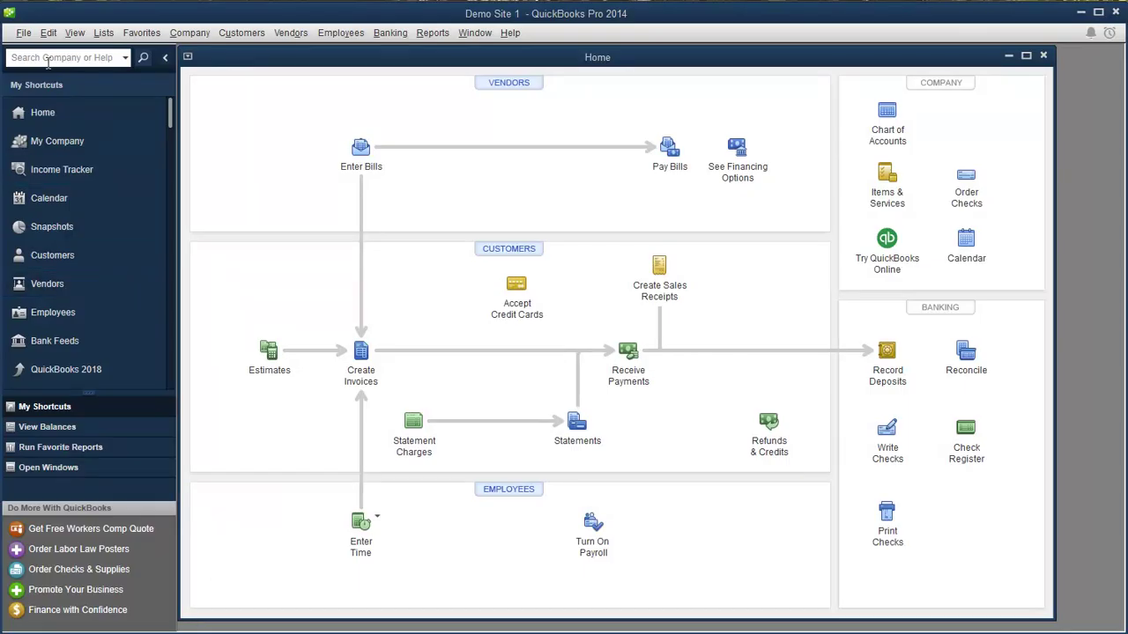
{"action": "left_click", "coordinate": [23, 35]}
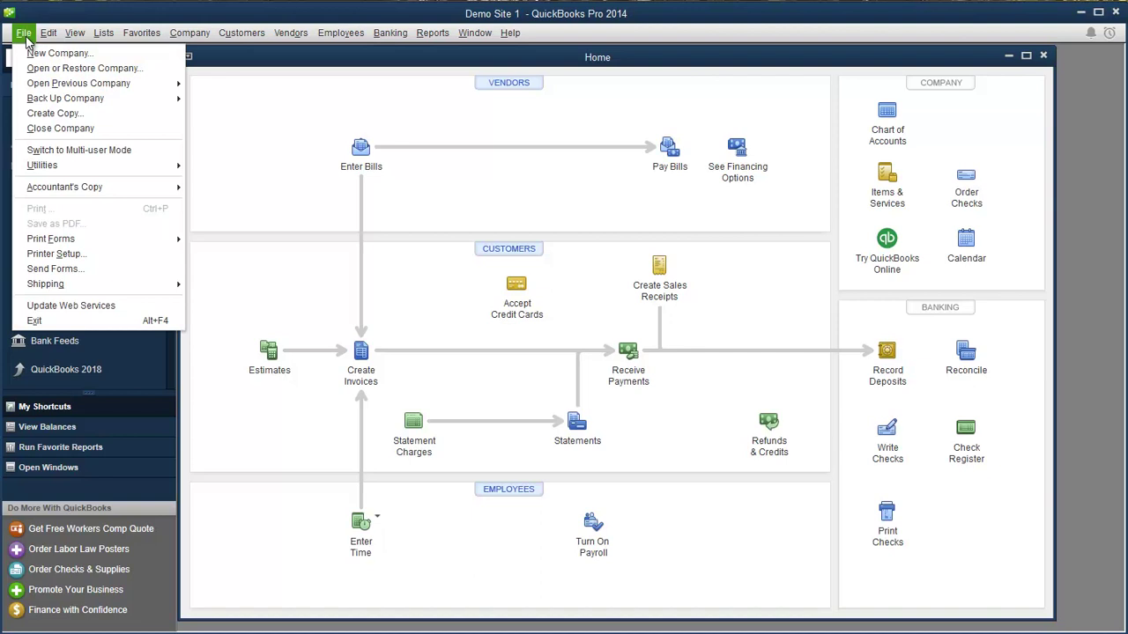
{"action": "left_click", "coordinate": [100, 308]}
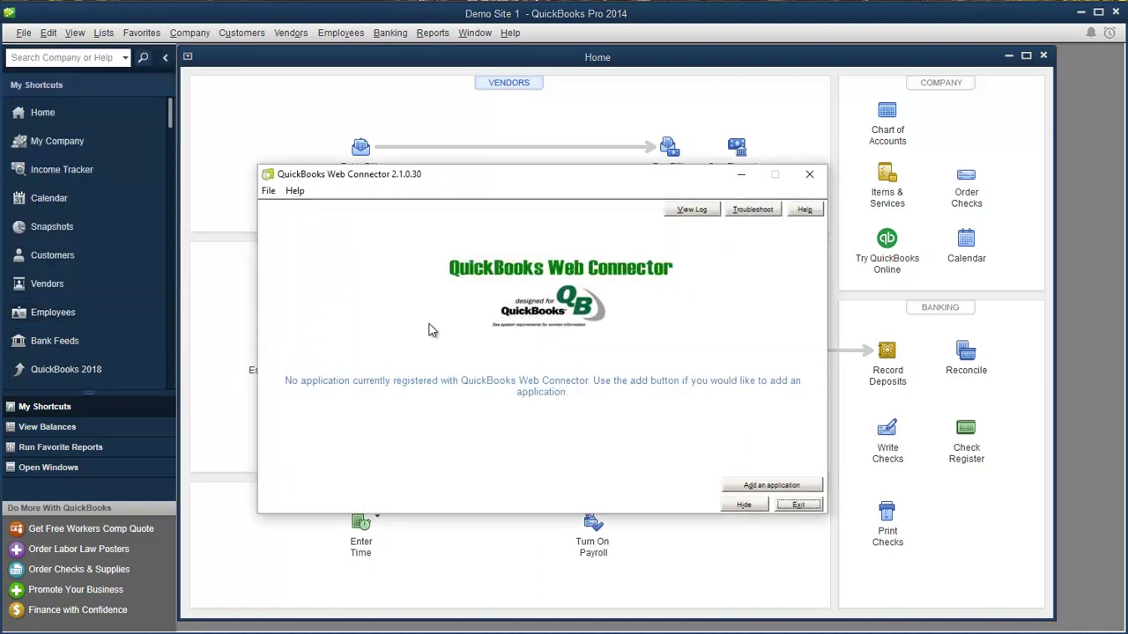
{"action": "left_click_drag", "start_coordinate": [476, 176], "coordinate": [479, 216]}
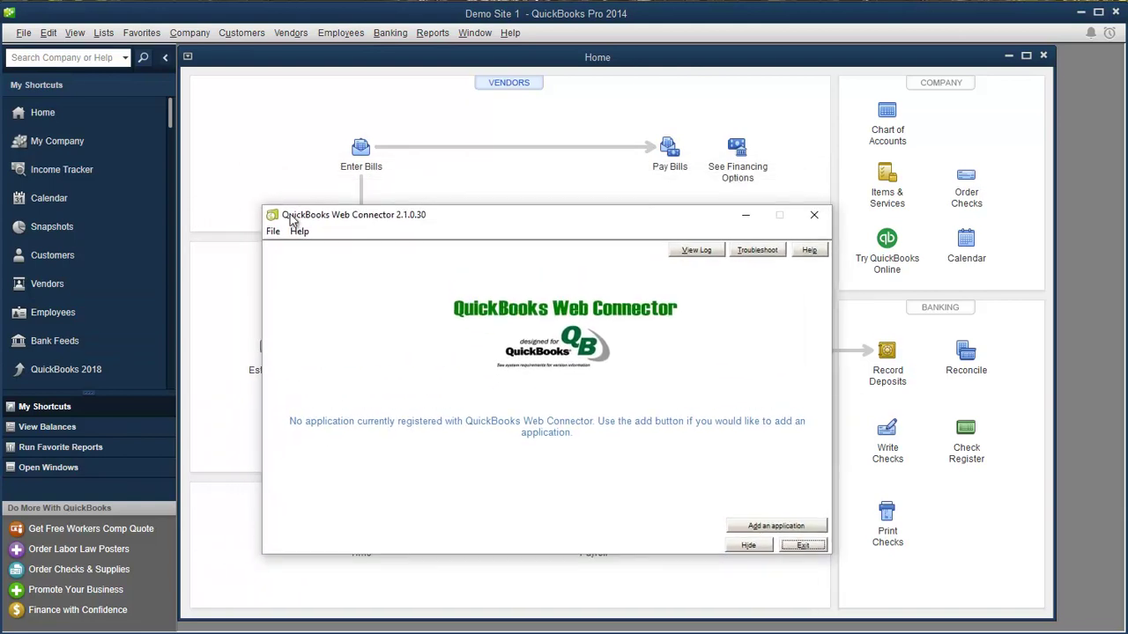
{"action": "left_click_drag", "start_coordinate": [564, 217], "coordinate": [566, 180]}
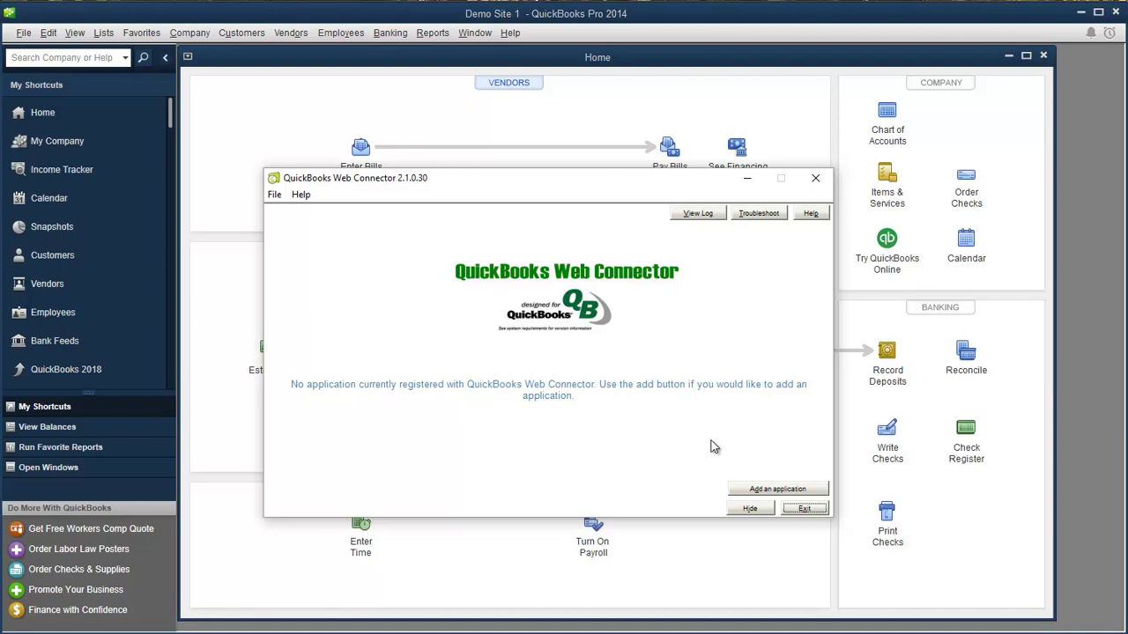
Add an application to the Web Connector using qwc-file.qwc from the Desktop
{"action": "left_click", "coordinate": [779, 492]}
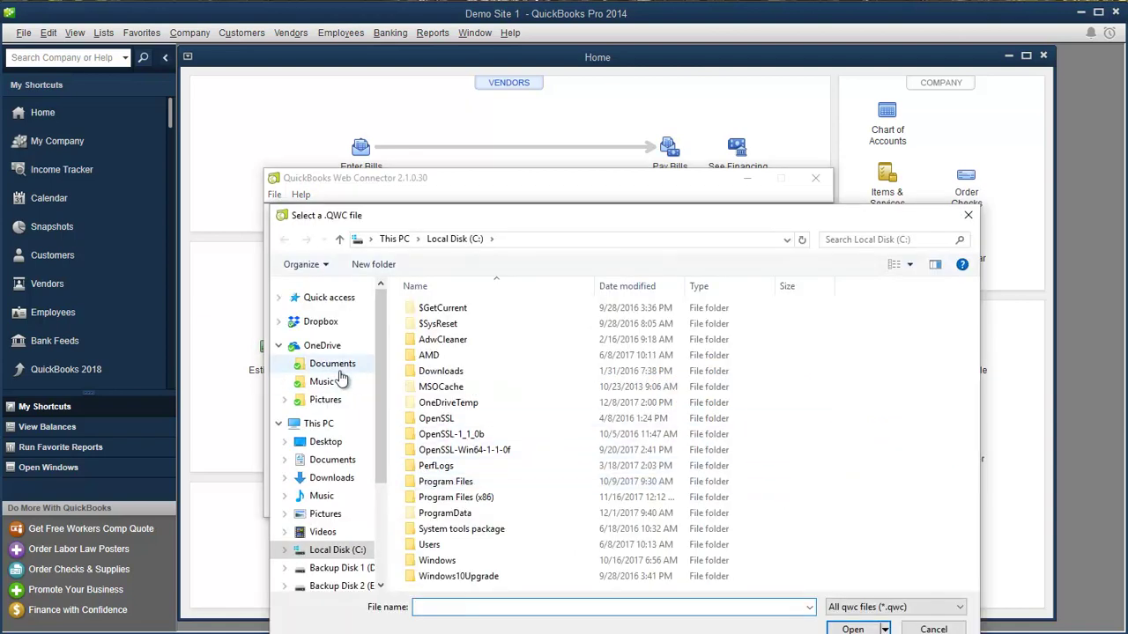
{"action": "left_click", "coordinate": [328, 444]}
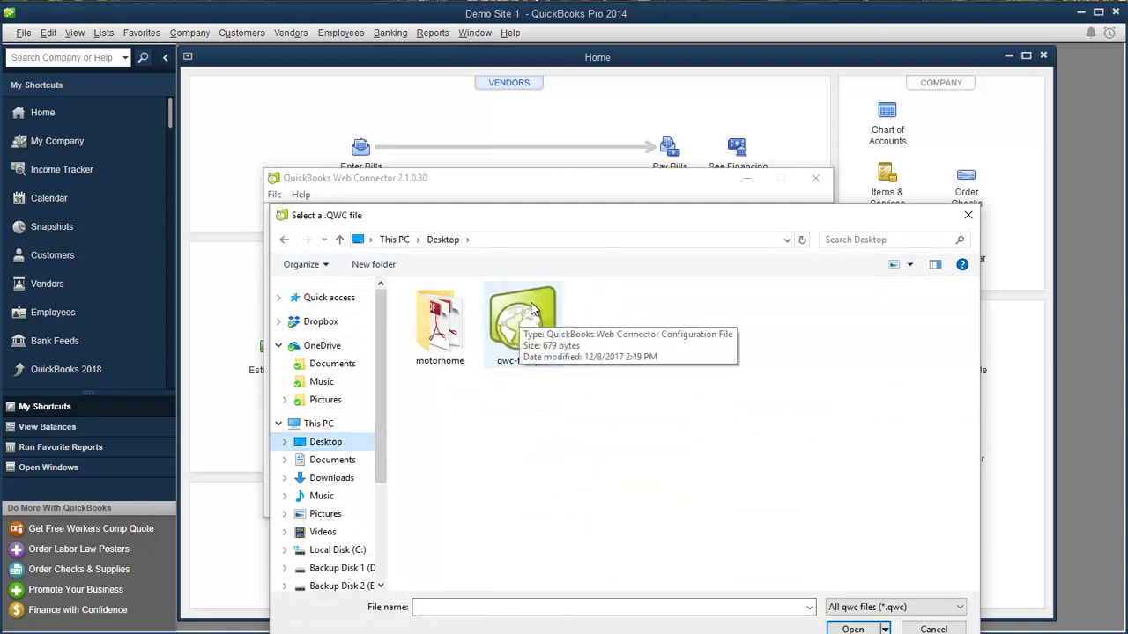
{"action": "left_click", "coordinate": [521, 332]}
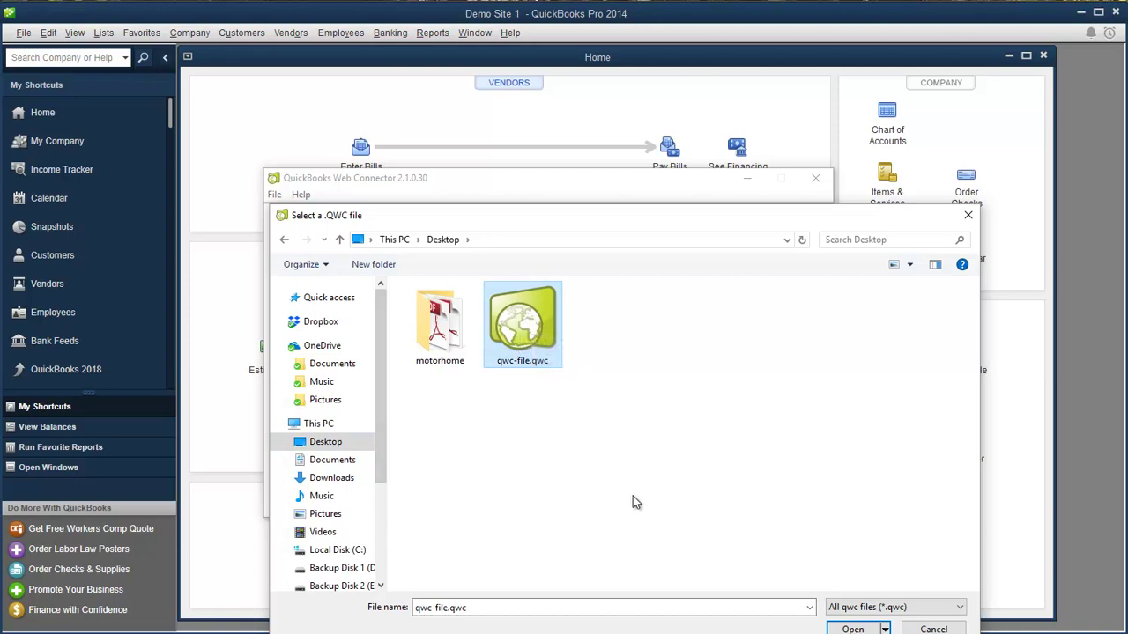
{"action": "left_click", "coordinate": [851, 629]}
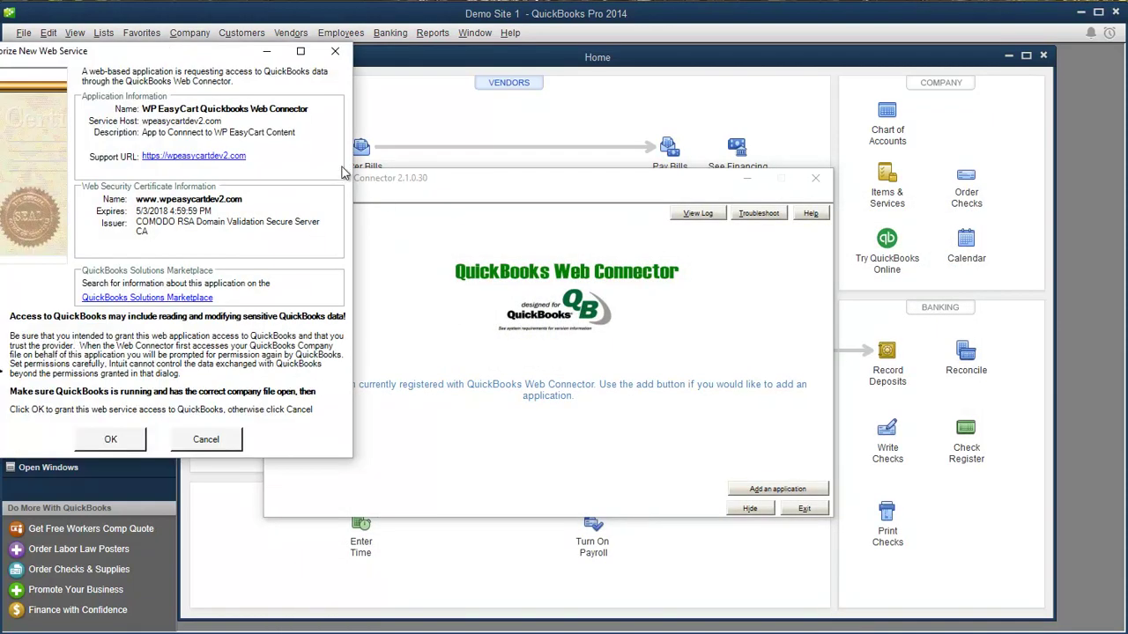
Authorize the WP EasyCart Quickbooks Web Connector and grant it access whenever this QuickBooks company file is open
{"action": "left_click_drag", "start_coordinate": [210, 60], "coordinate": [545, 152]}
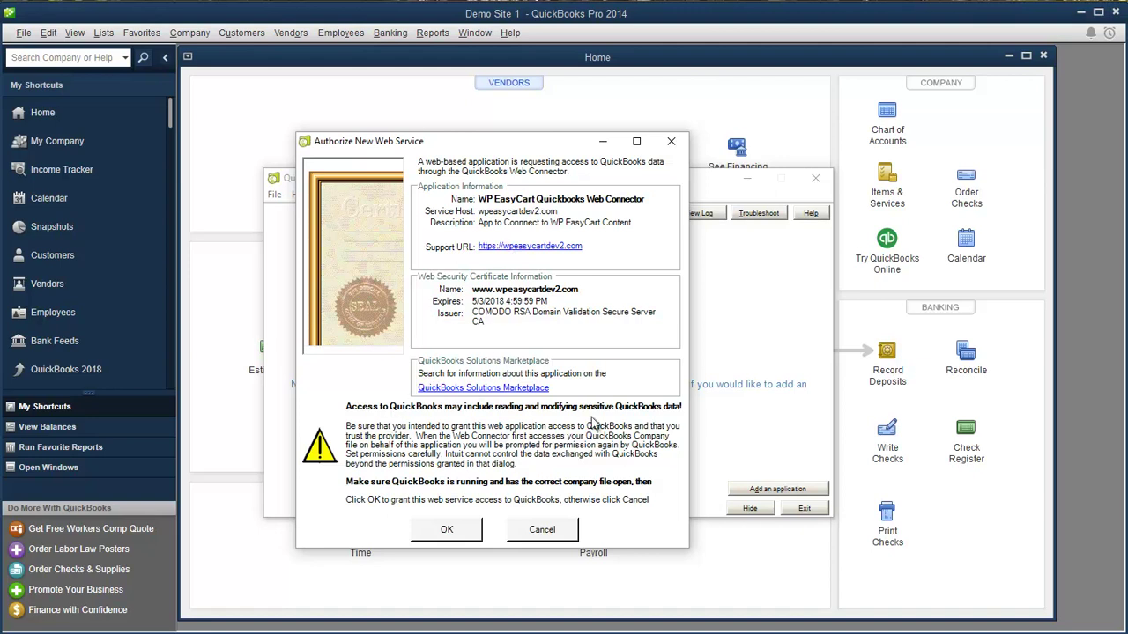
{"action": "left_click", "coordinate": [447, 530]}
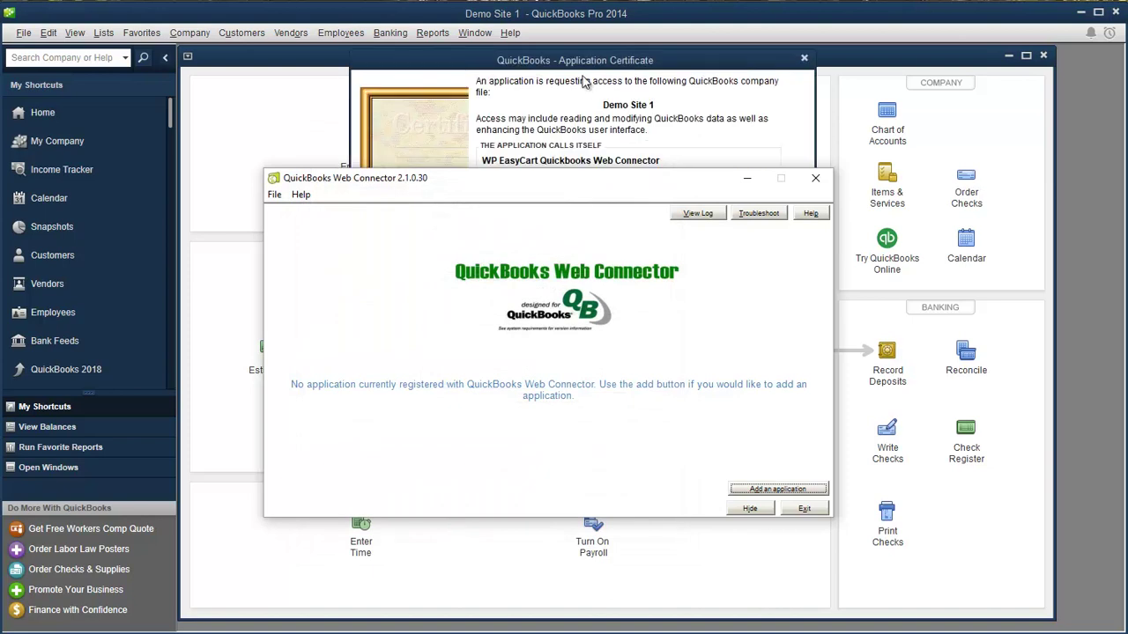
{"action": "left_click", "coordinate": [581, 81]}
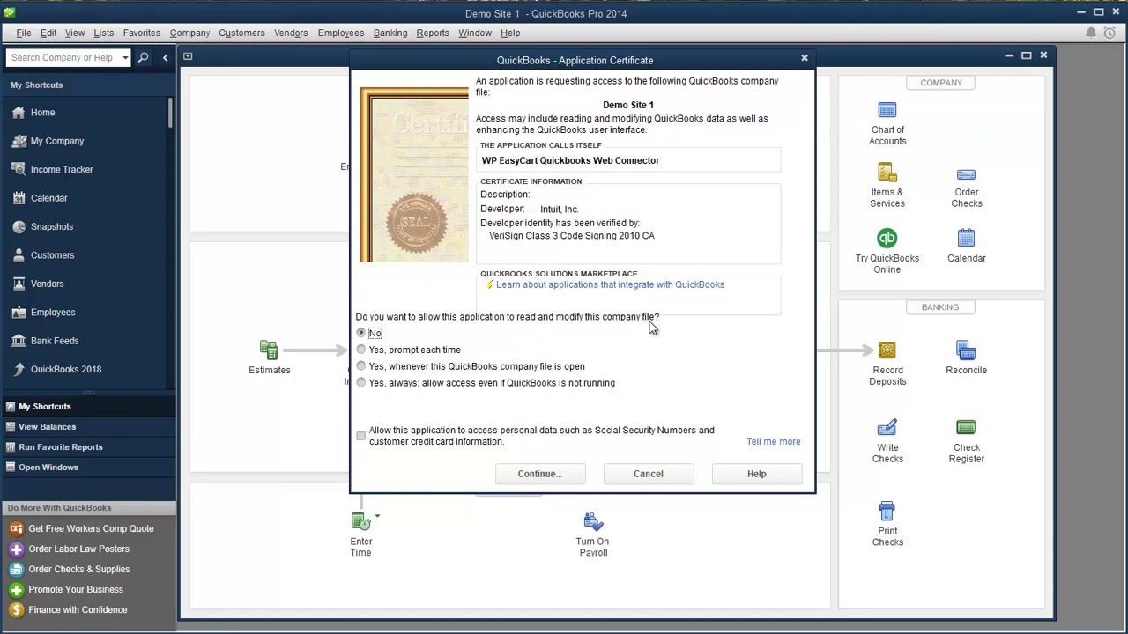
{"action": "left_click", "coordinate": [361, 368]}
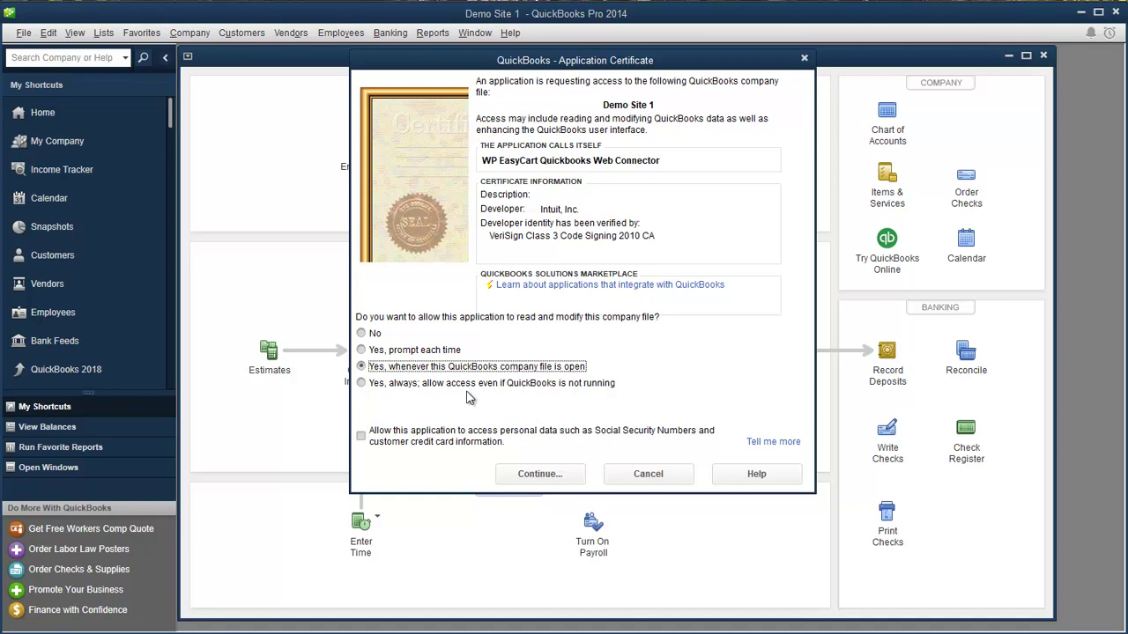
{"action": "left_click", "coordinate": [541, 475]}
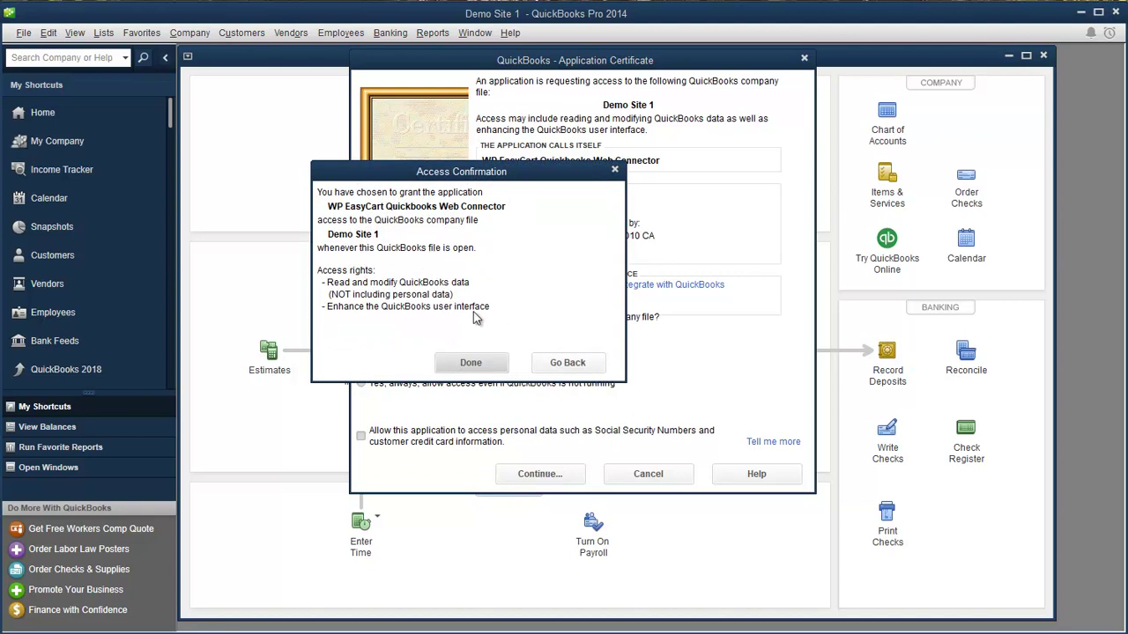
{"action": "left_click", "coordinate": [472, 365]}
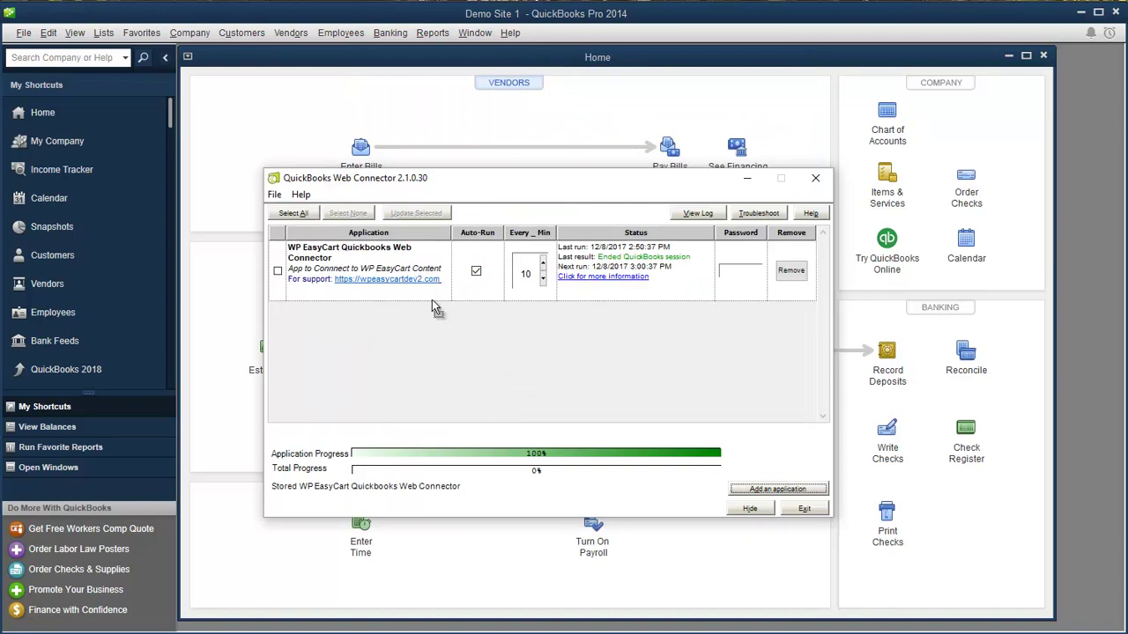
Turn off Auto-Run for the WP EasyCart connector, and enter and save its password copied from the WordPress Quickbooks Setup page
{"action": "left_click", "coordinate": [476, 270]}
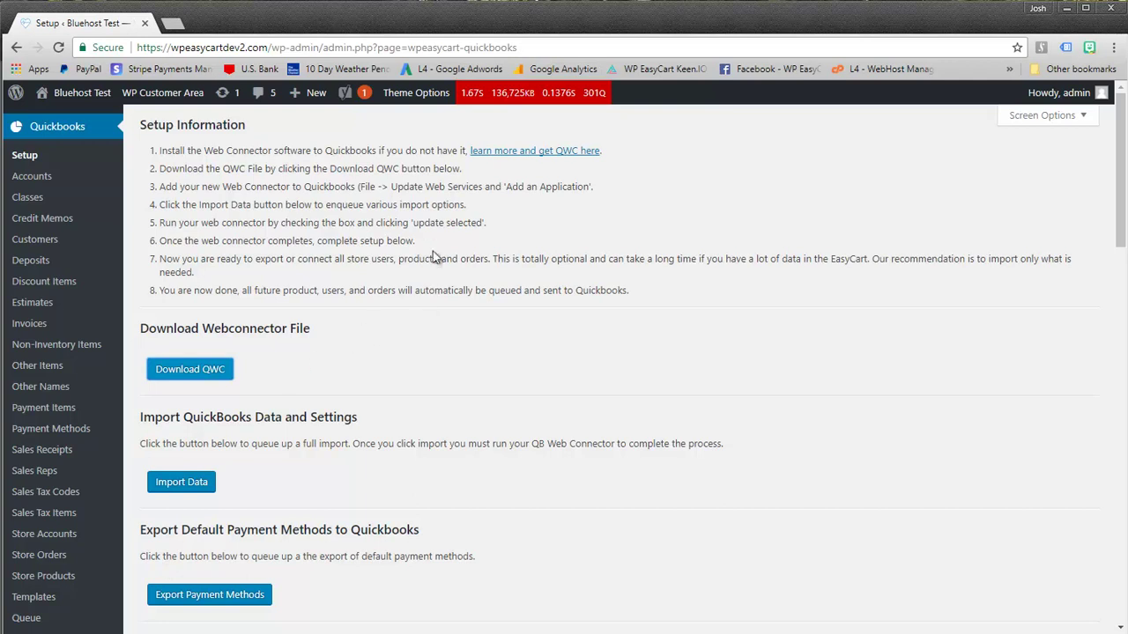
{"action": "scroll", "coordinate": [432, 242], "scroll_direction": "down", "scroll_amount": 2}
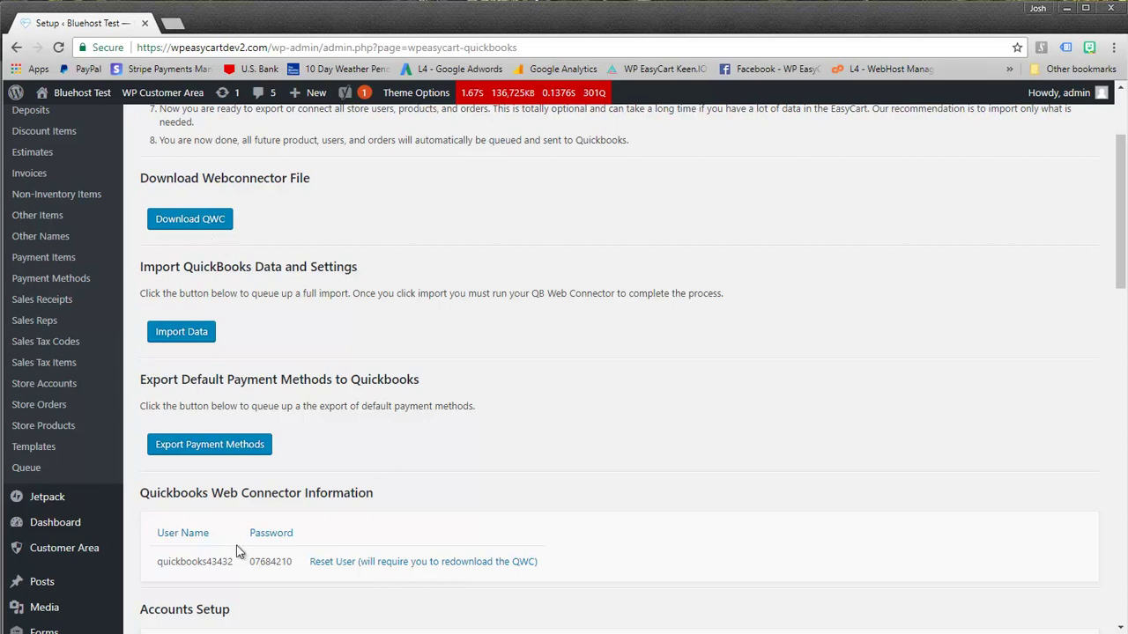
{"action": "double_click", "coordinate": [266, 561]}
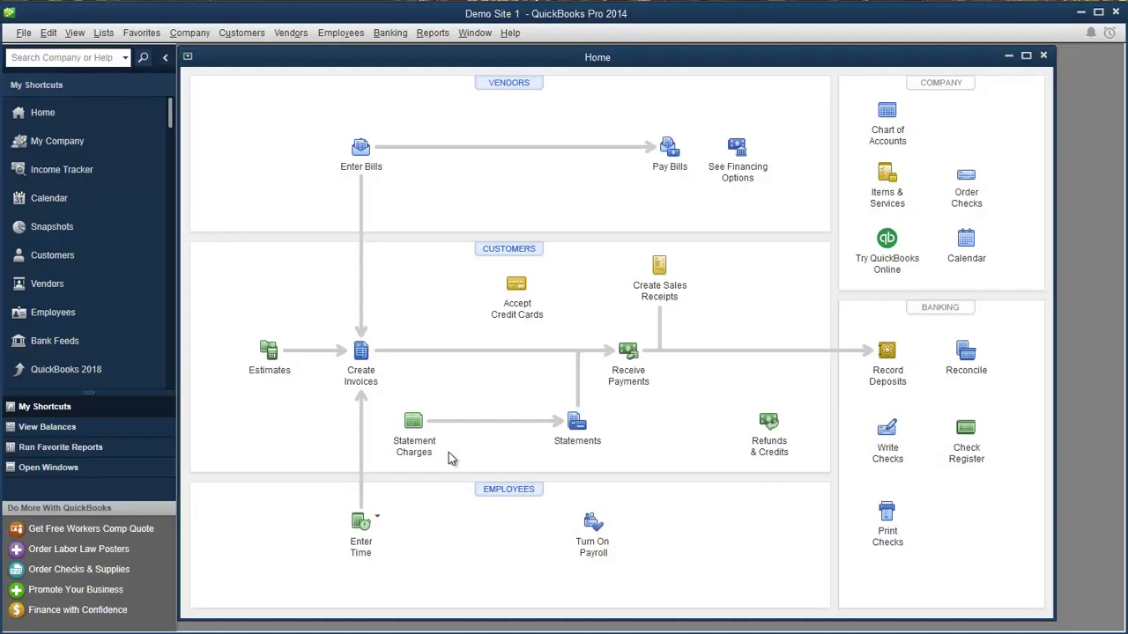
{"action": "key", "text": "alt+Tab"}
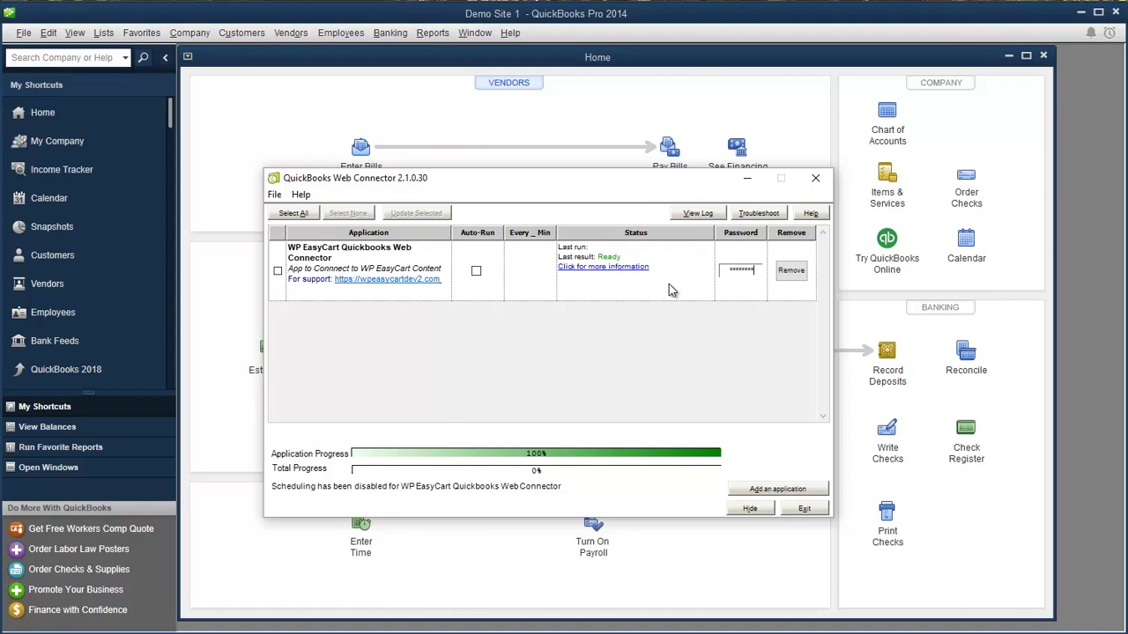
{"action": "key", "text": "Return"}
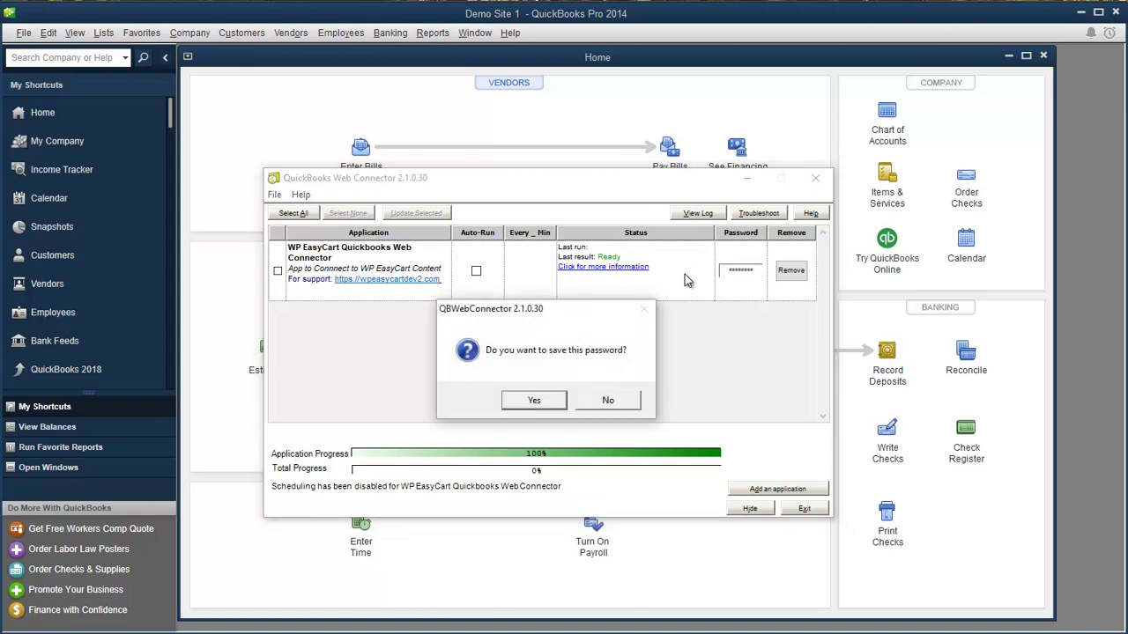
{"action": "left_click", "coordinate": [536, 399]}
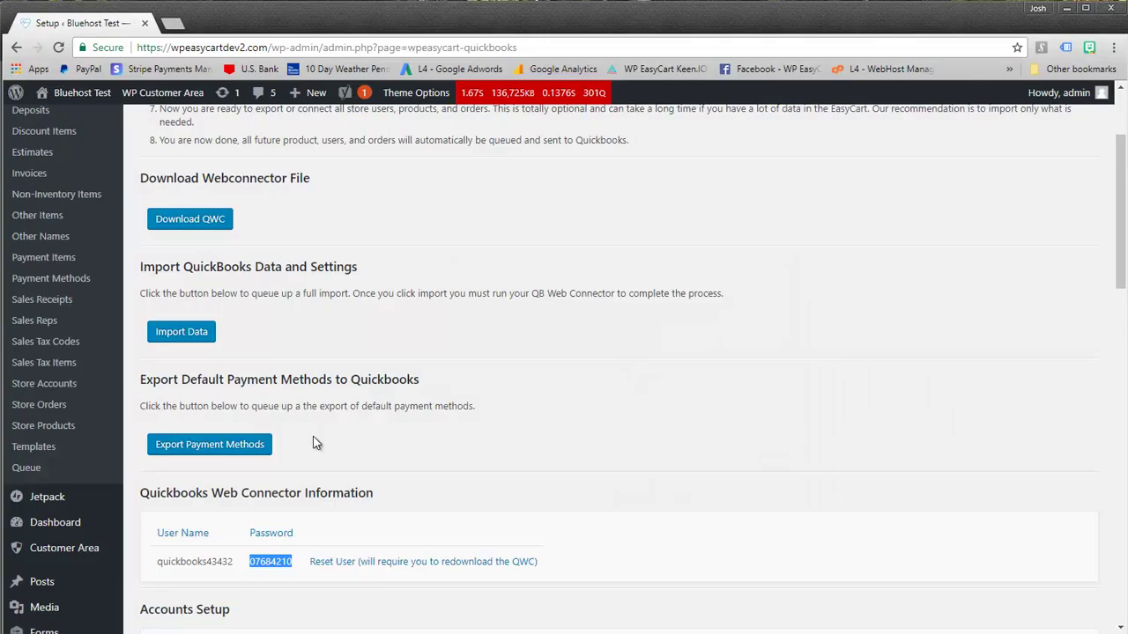
Review the import and export options and the Accounts Setup fields on the WordPress Quickbooks Setup page
{"action": "scroll", "coordinate": [365, 289], "scroll_direction": "up", "scroll_amount": 3}
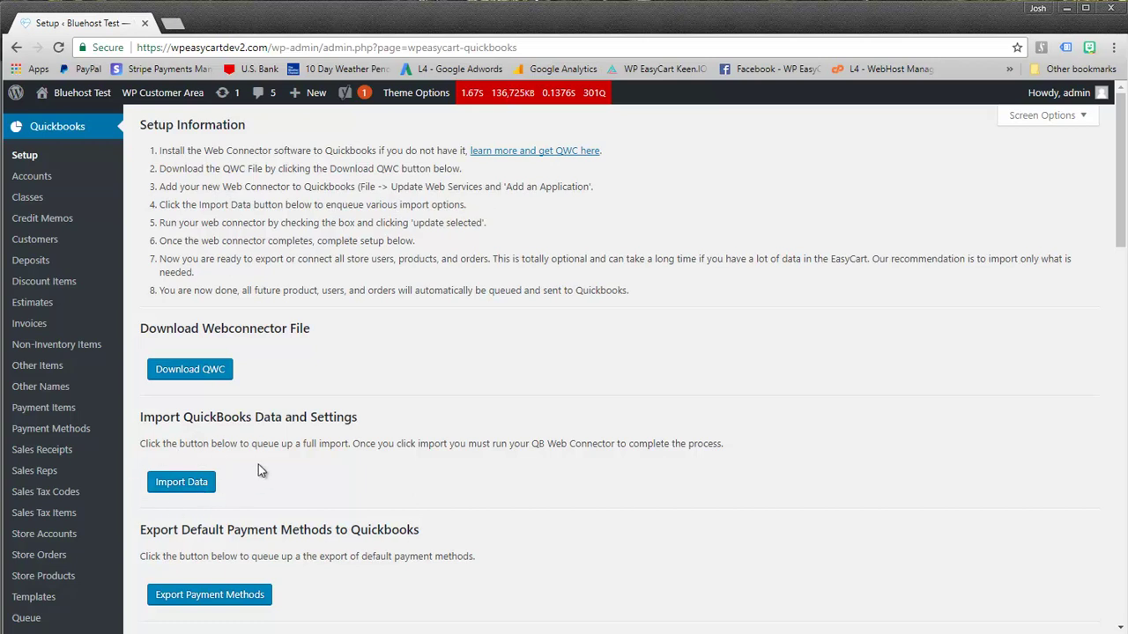
{"action": "scroll", "coordinate": [325, 456], "scroll_direction": "down", "scroll_amount": 4}
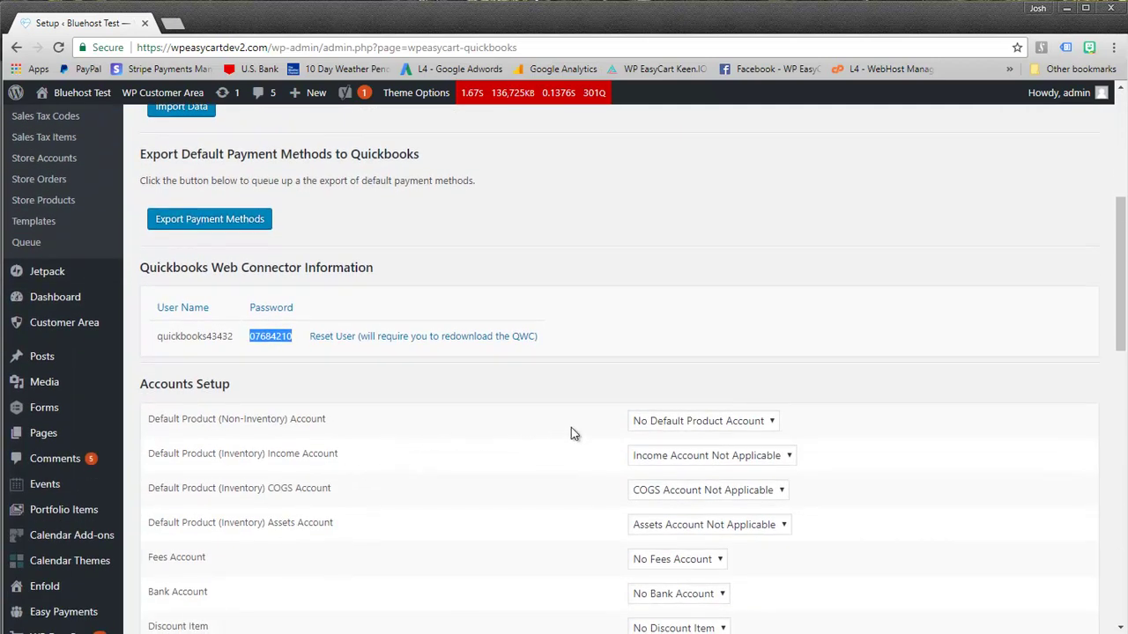
{"action": "left_click", "coordinate": [658, 424]}
{"action": "left_click", "coordinate": [659, 429]}
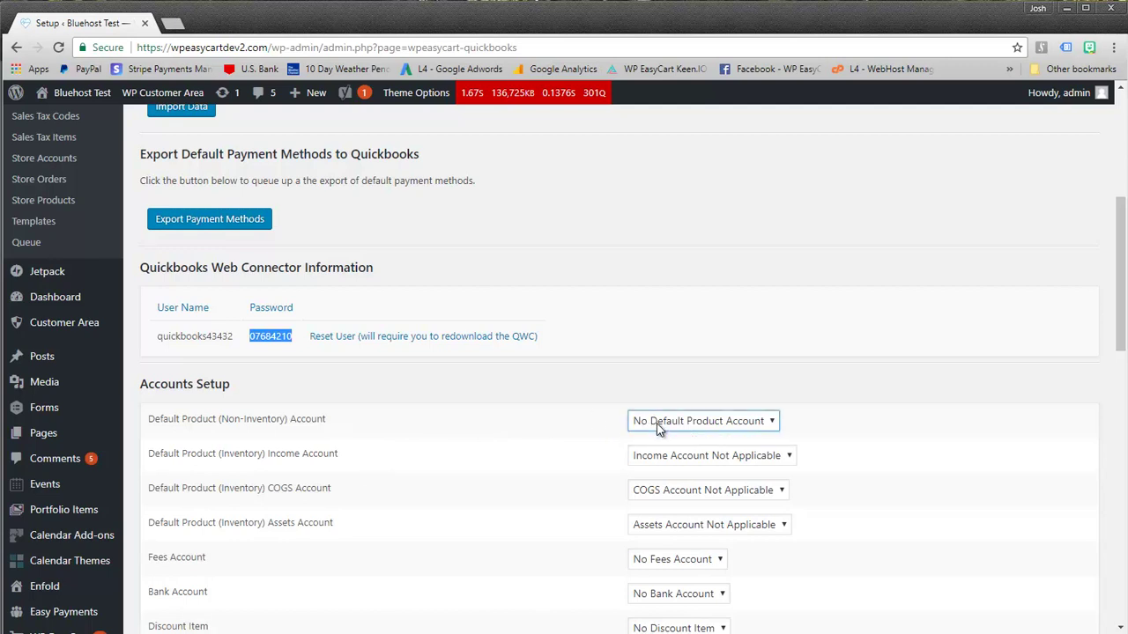
{"action": "scroll", "coordinate": [700, 454], "scroll_direction": "down", "scroll_amount": 5}
{"action": "scroll", "coordinate": [699, 459], "scroll_direction": "down", "scroll_amount": 1}
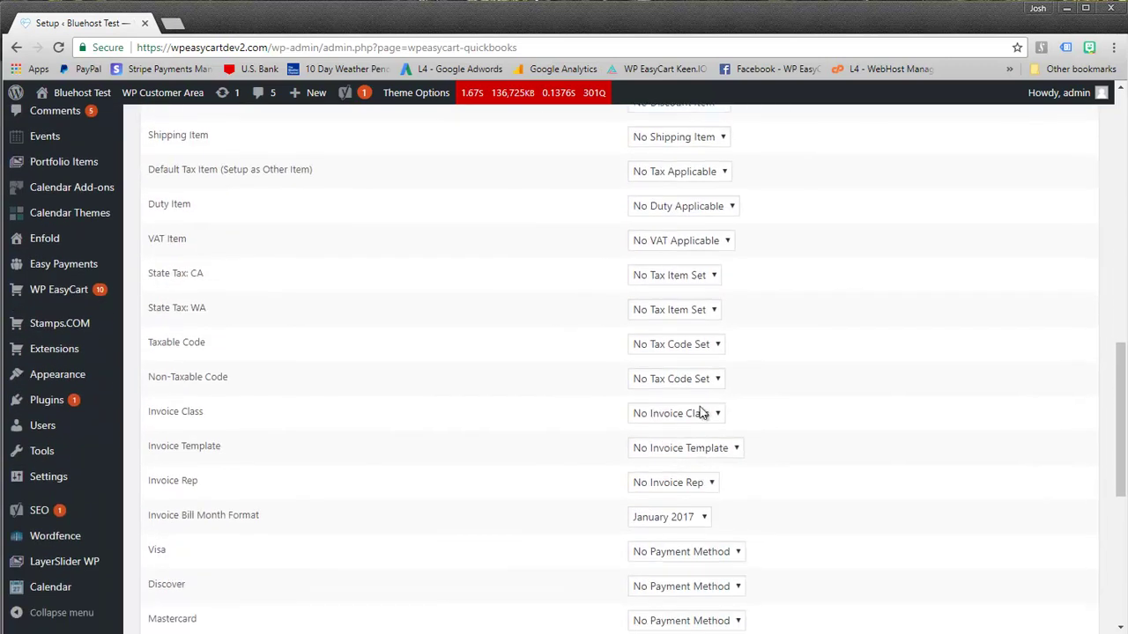
Examine the Accounts Setup choices for State Tax: WA, Invoice Class and Visa, and compare them with the import and export options
{"action": "left_click", "coordinate": [696, 310]}
{"action": "left_click", "coordinate": [692, 327]}
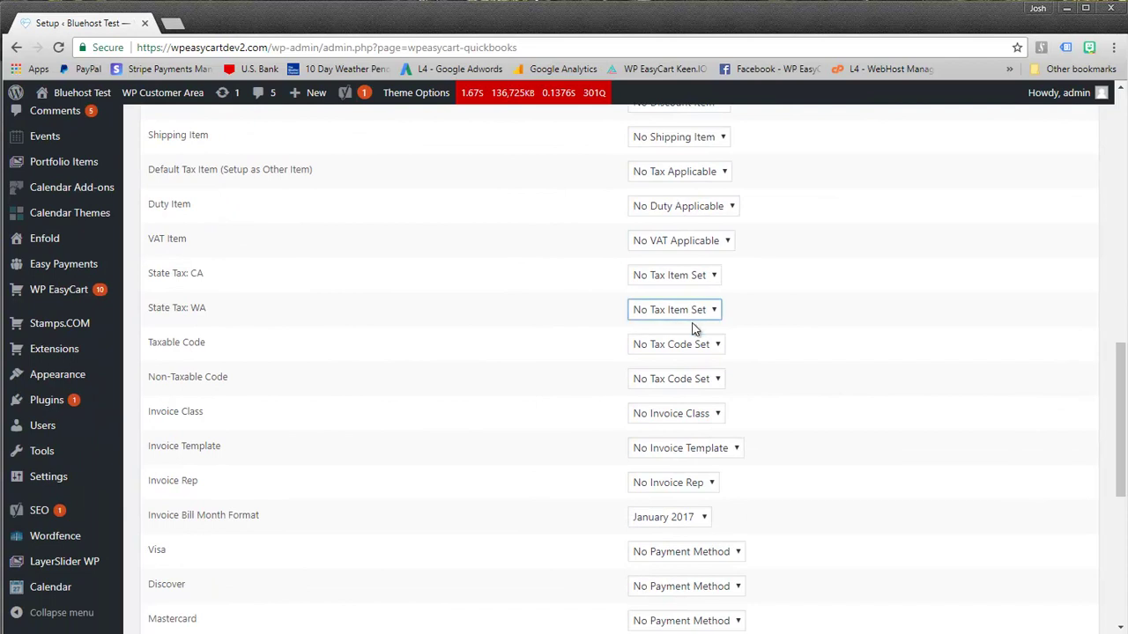
{"action": "left_click", "coordinate": [674, 413]}
{"action": "left_click", "coordinate": [674, 414]}
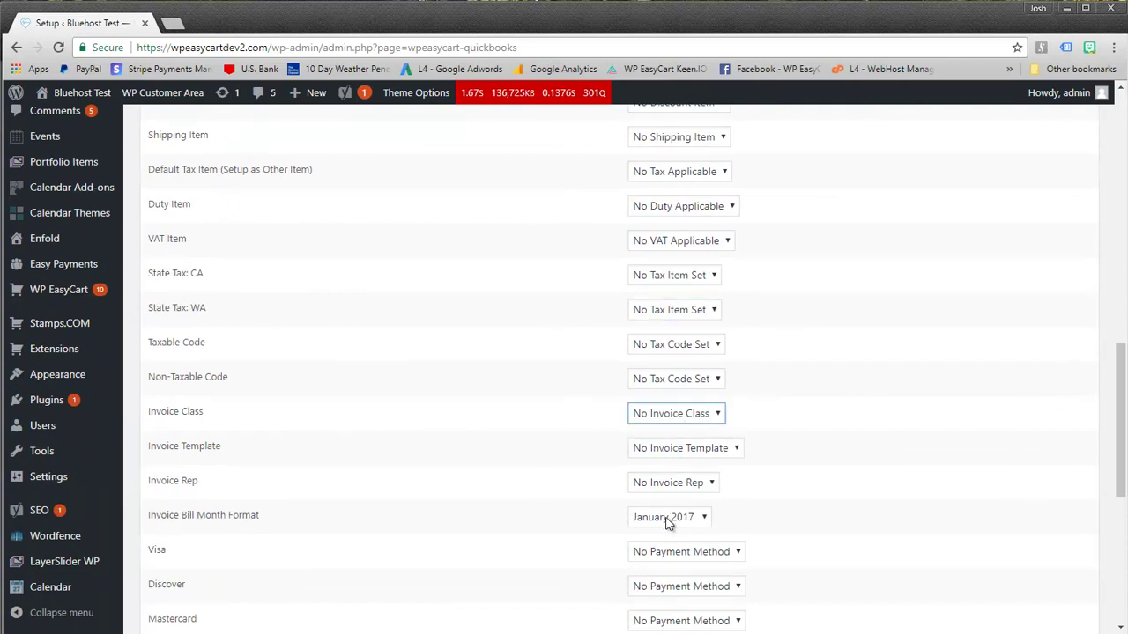
{"action": "left_click", "coordinate": [670, 555]}
{"action": "left_click", "coordinate": [670, 556]}
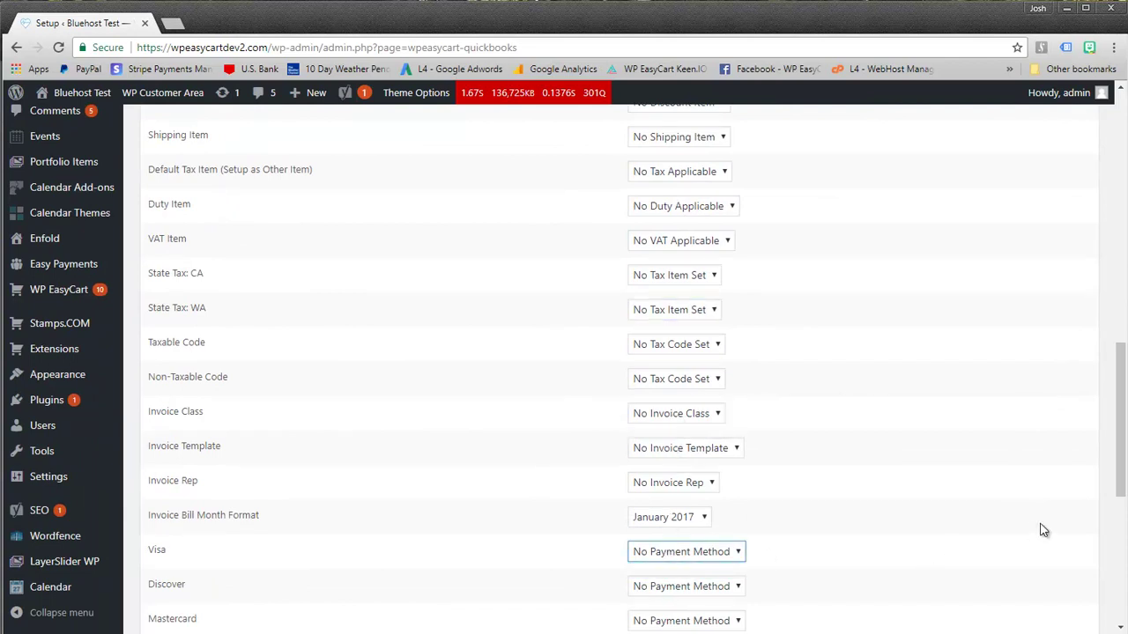
{"action": "left_click_drag", "start_coordinate": [1119, 488], "coordinate": [1119, 303]}
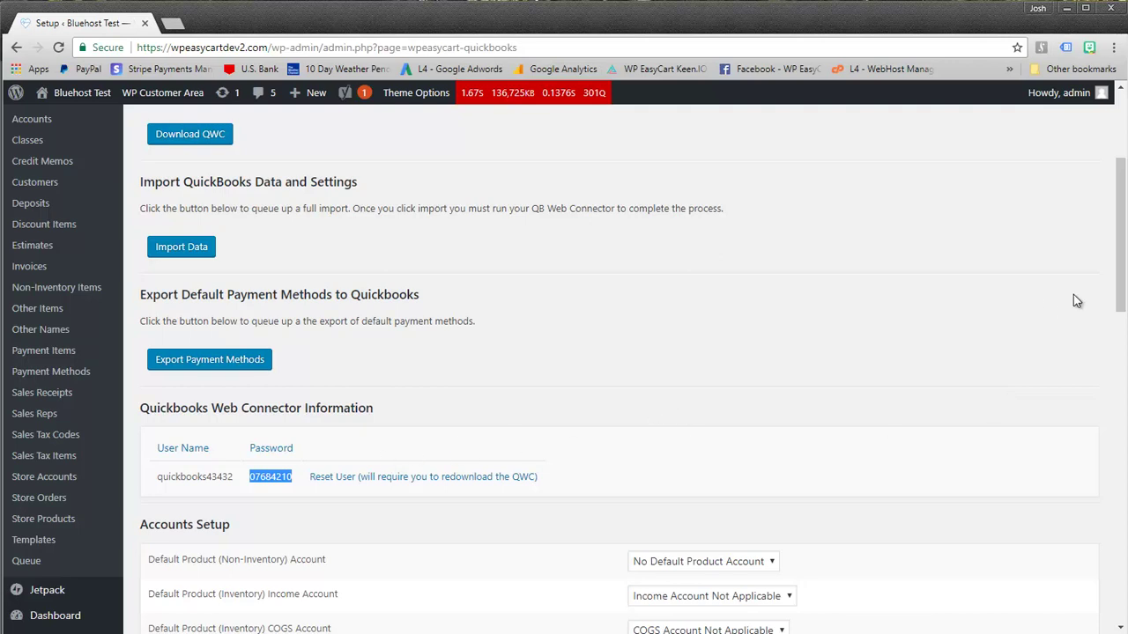
{"action": "left_click_drag", "start_coordinate": [1121, 277], "coordinate": [1117, 550]}
{"action": "left_click_drag", "start_coordinate": [1119, 523], "coordinate": [1122, 485]}
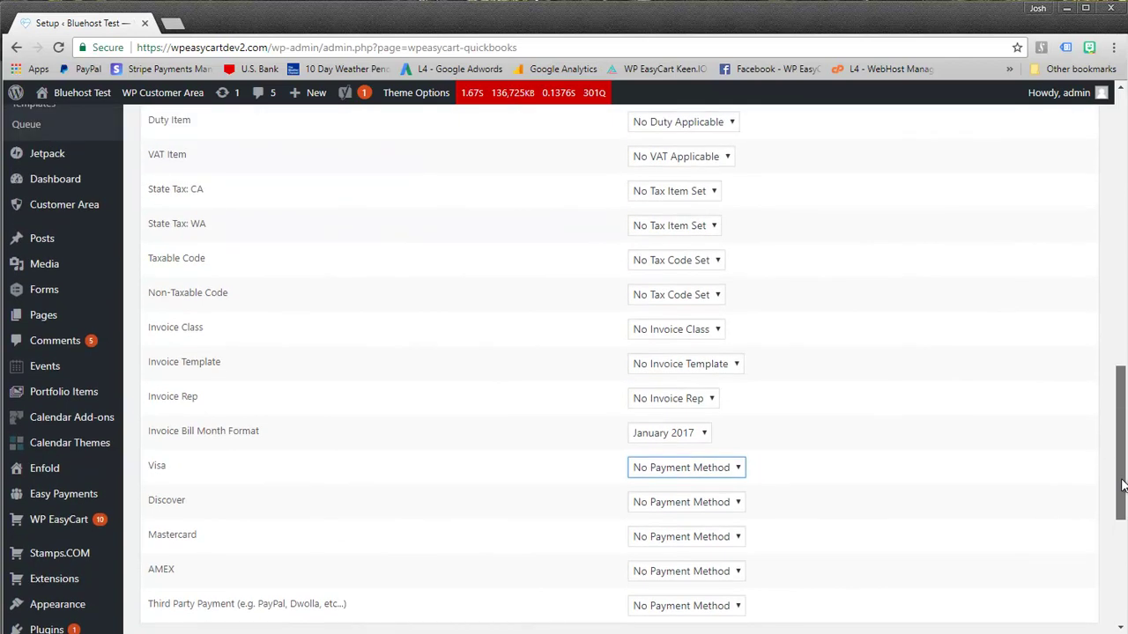
{"action": "left_click_drag", "start_coordinate": [1122, 484], "coordinate": [1108, 399]}
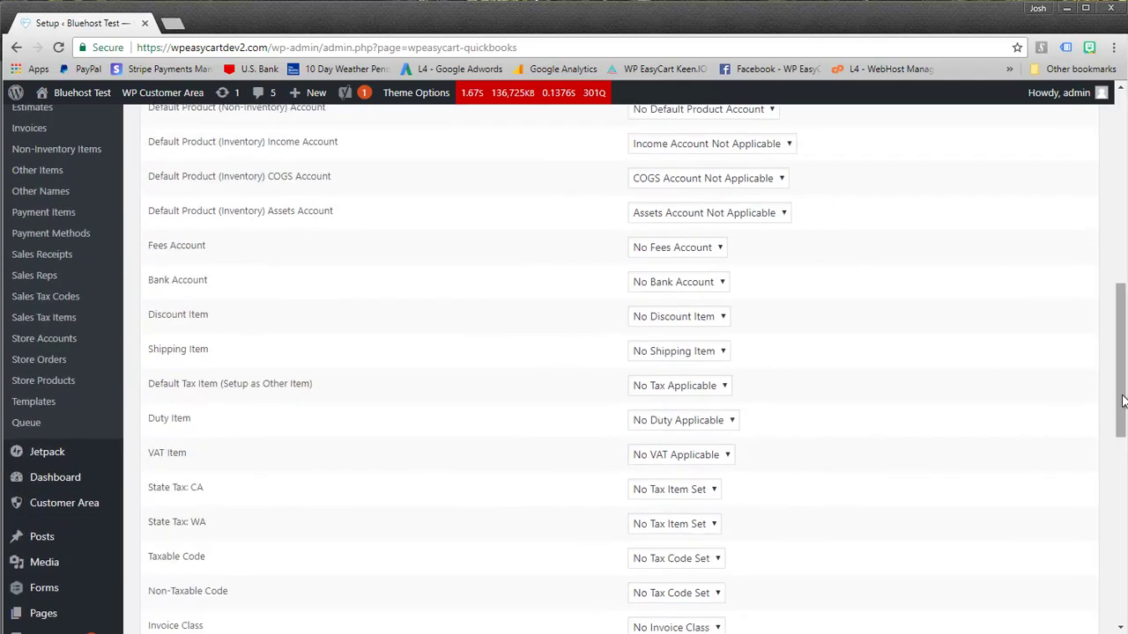
Queue a full import of QuickBooks data and settings from the Quickbooks Setup page
{"action": "scroll", "coordinate": [1123, 401], "scroll_direction": "up", "scroll_amount": 2}
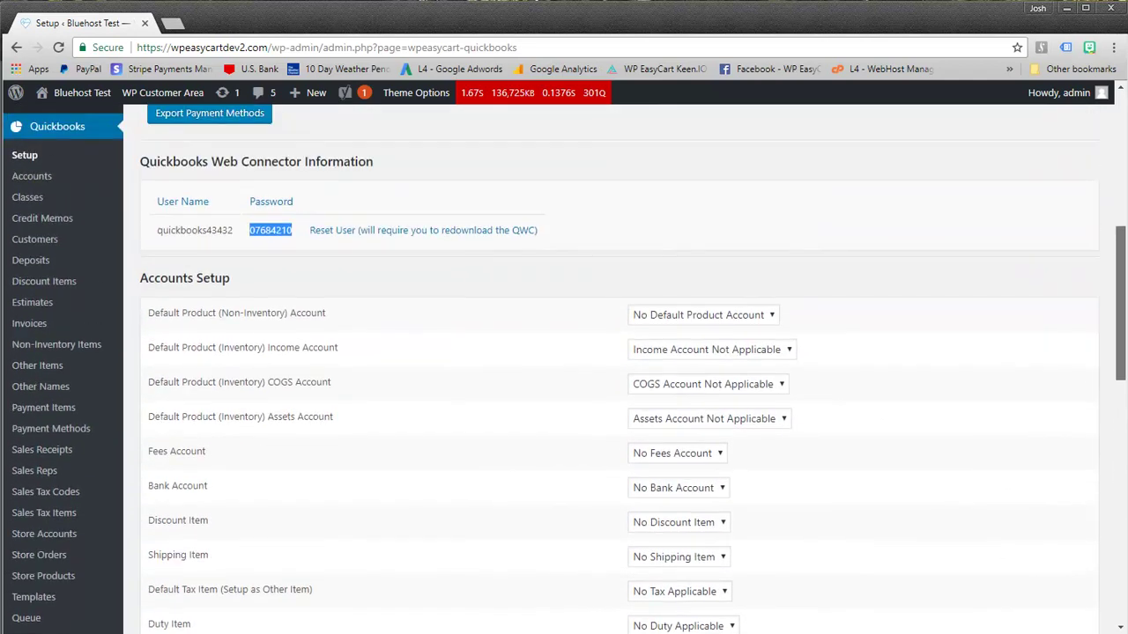
{"action": "scroll", "coordinate": [193, 326], "scroll_direction": "up", "scroll_amount": 3}
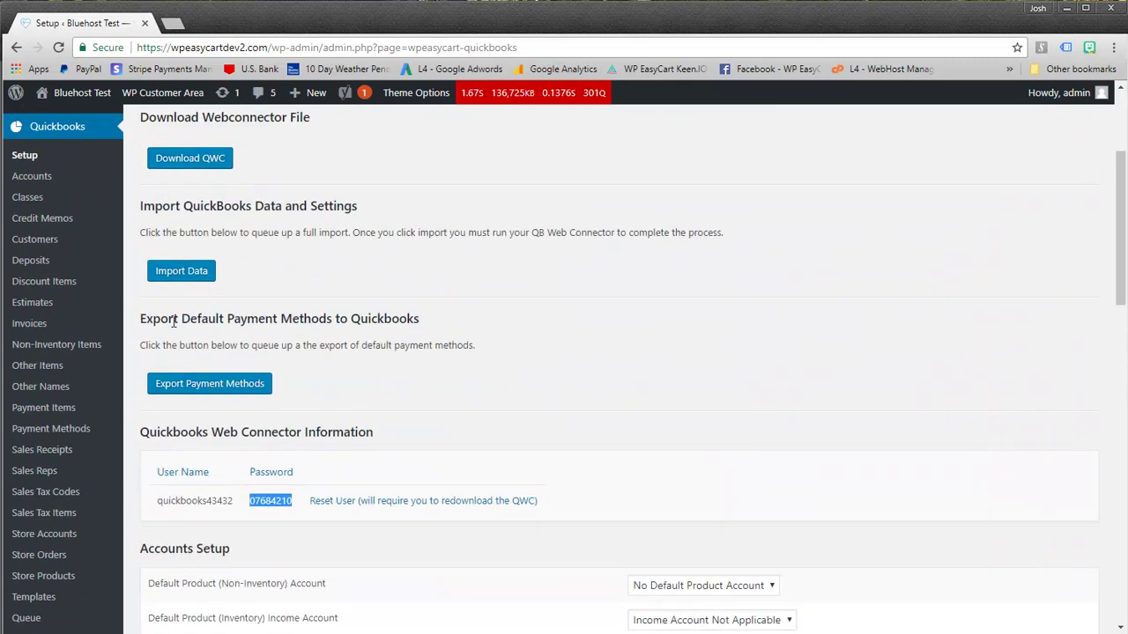
{"action": "left_click", "coordinate": [181, 273]}
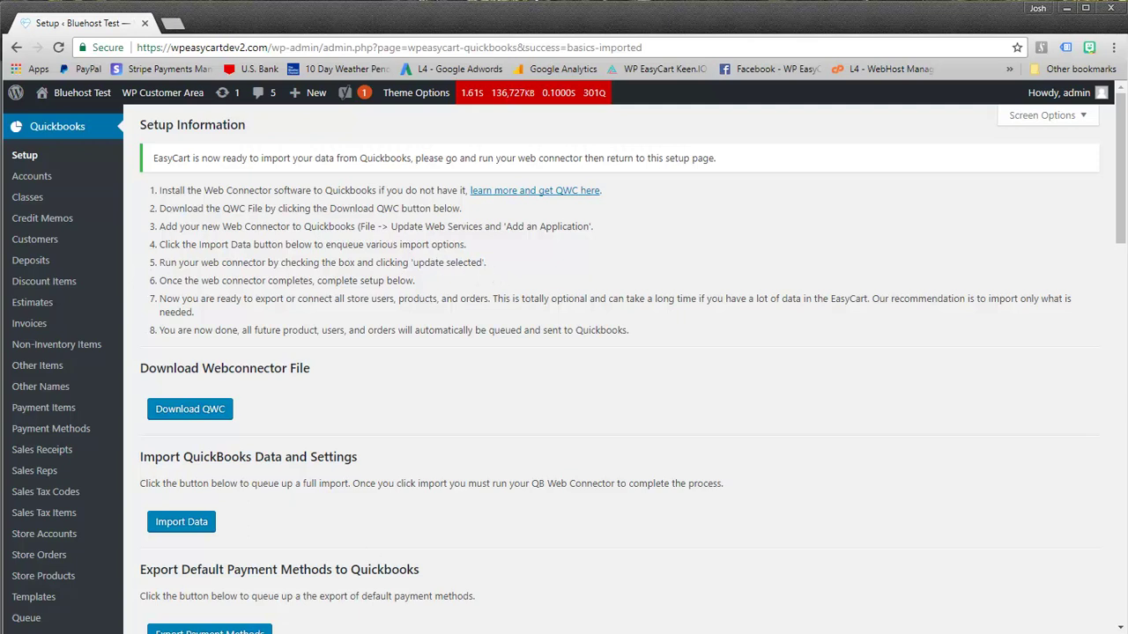
Switch to the QuickBooks Web Connector and run an update for the WP EasyCart Quickbooks Web Connector application
{"action": "key", "text": "alt+Tab"}
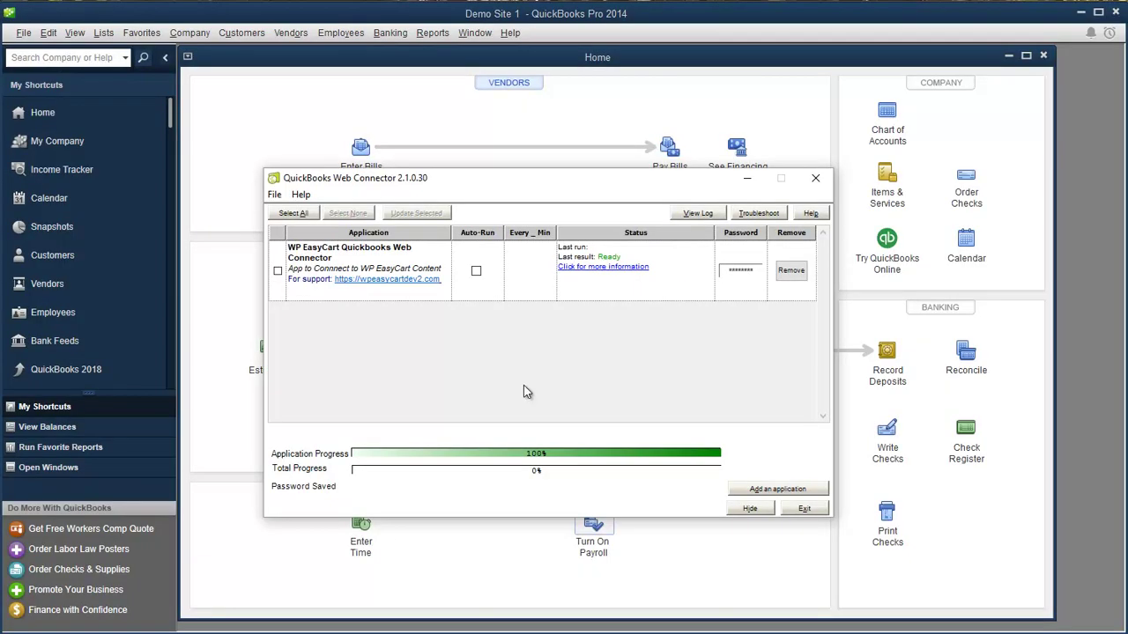
{"action": "left_click", "coordinate": [278, 271]}
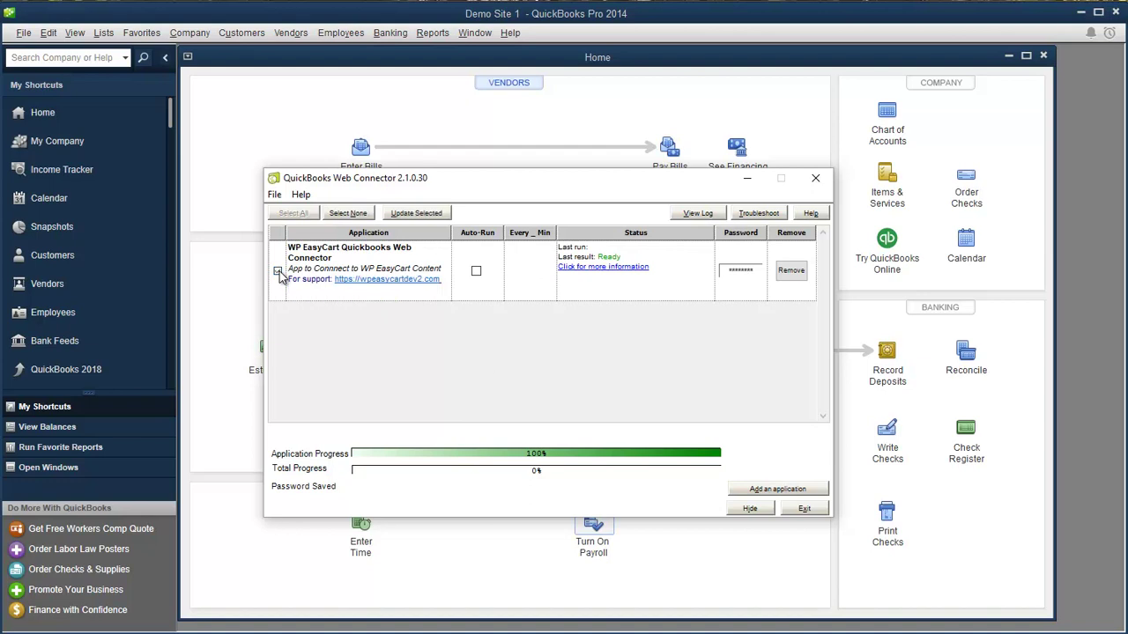
{"action": "left_click", "coordinate": [430, 217]}
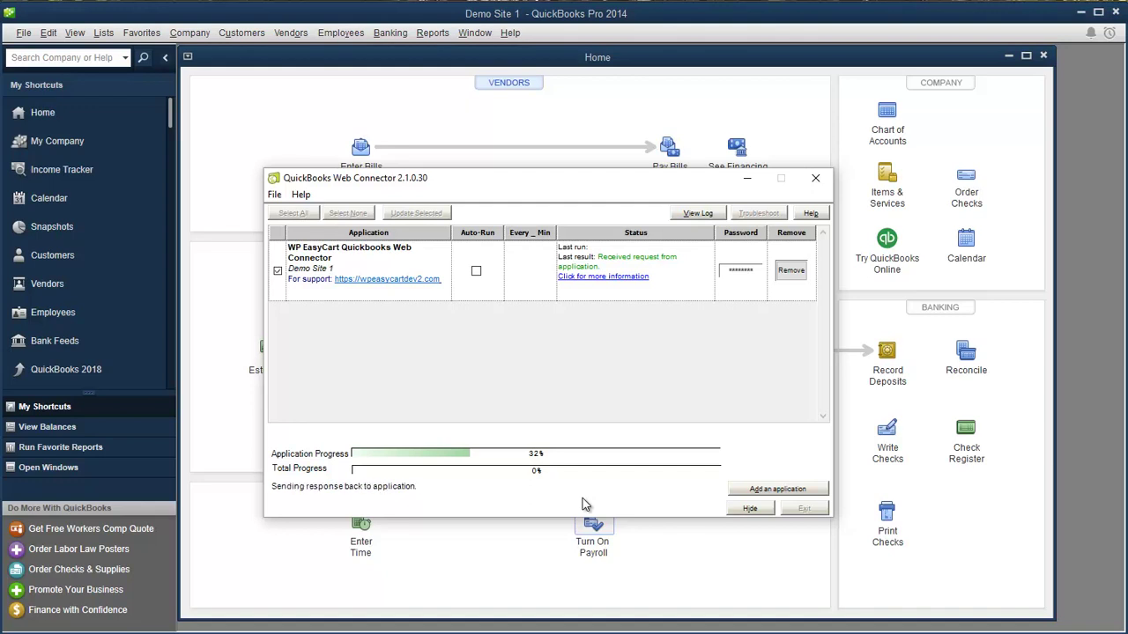
{"action": "left_click", "coordinate": [278, 271]}
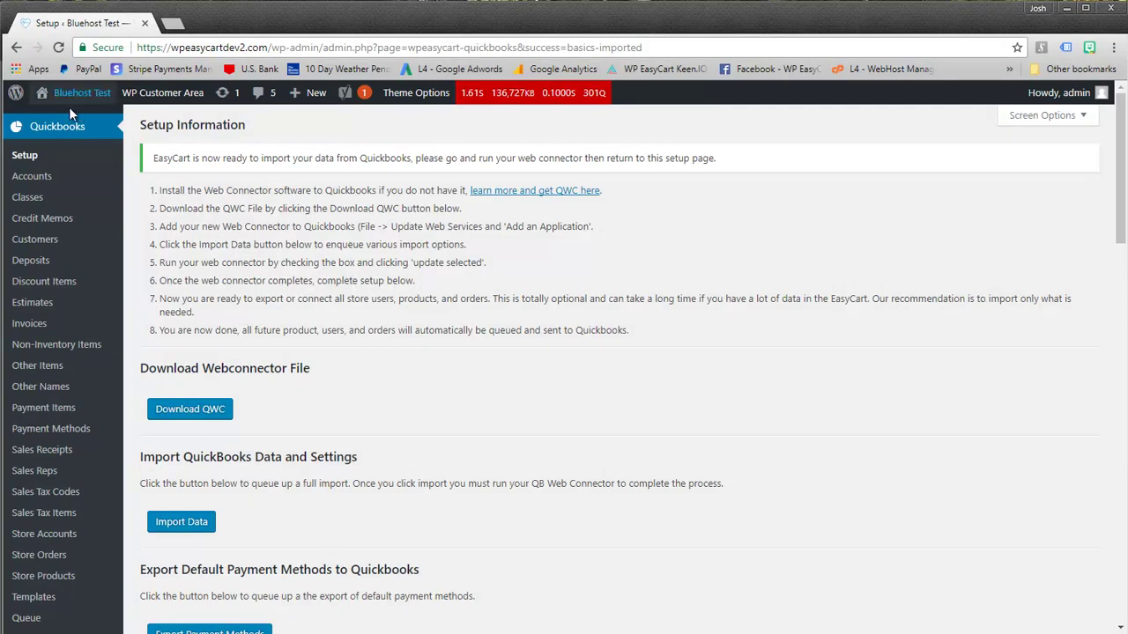
Reload the WordPress Quickbooks Setup page and examine the account choices for Default Product (Non-Inventory) Account
{"action": "left_click", "coordinate": [58, 47]}
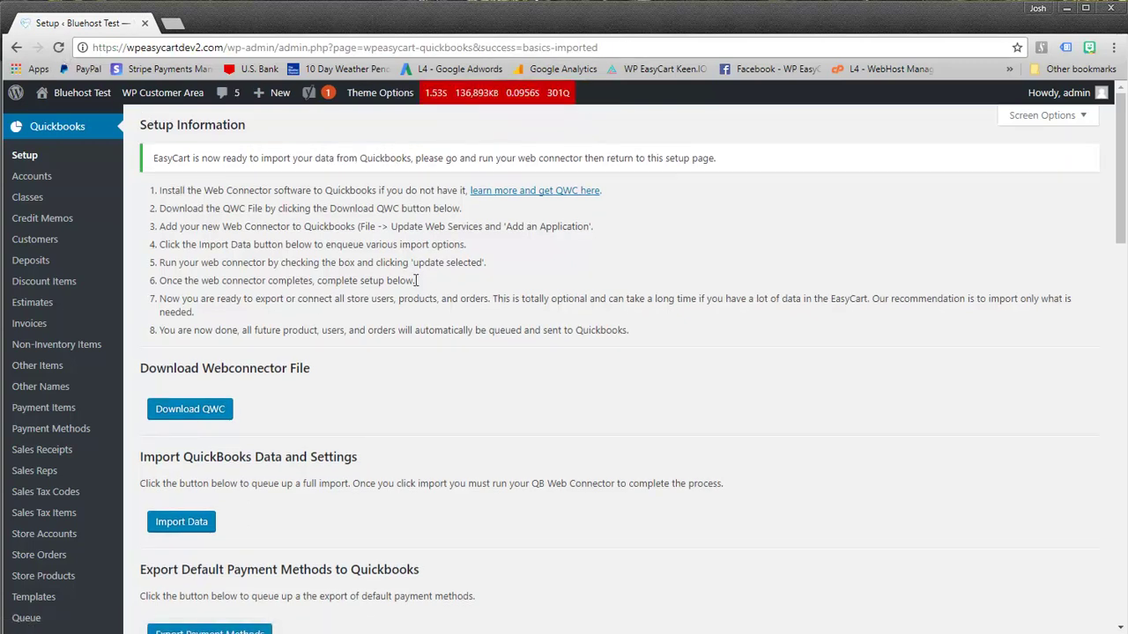
{"action": "scroll", "coordinate": [423, 282], "scroll_direction": "down", "scroll_amount": 5}
{"action": "left_click", "coordinate": [684, 436]}
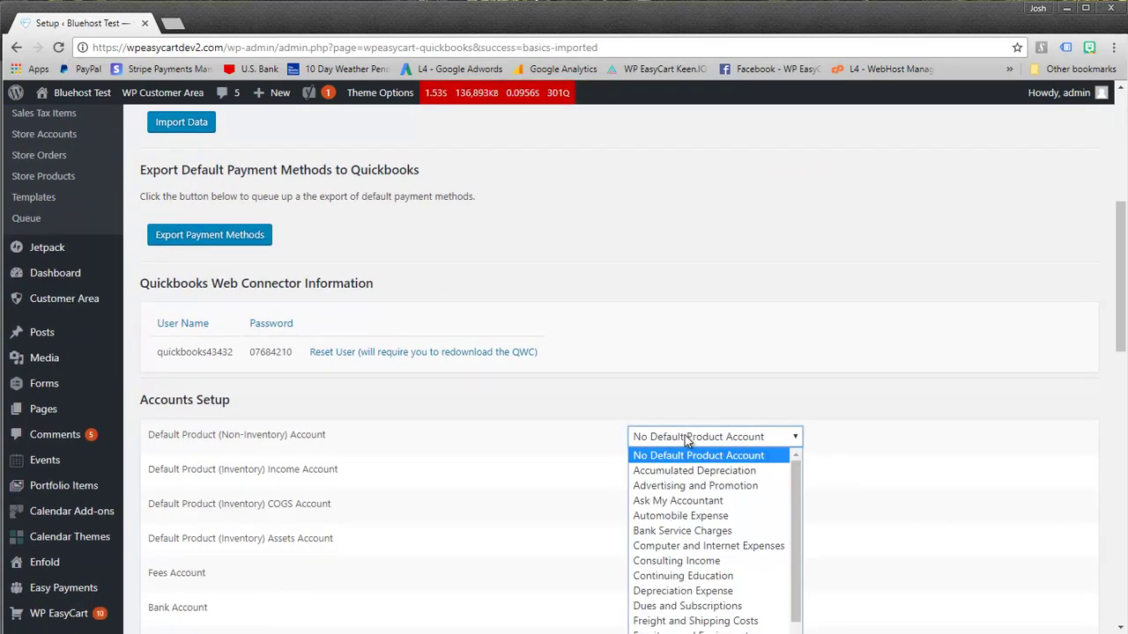
{"action": "left_click_drag", "start_coordinate": [797, 471], "coordinate": [799, 477]}
{"action": "scroll", "coordinate": [798, 477], "scroll_direction": "down", "scroll_amount": 5}
{"action": "scroll", "coordinate": [799, 477], "scroll_direction": "up", "scroll_amount": 5}
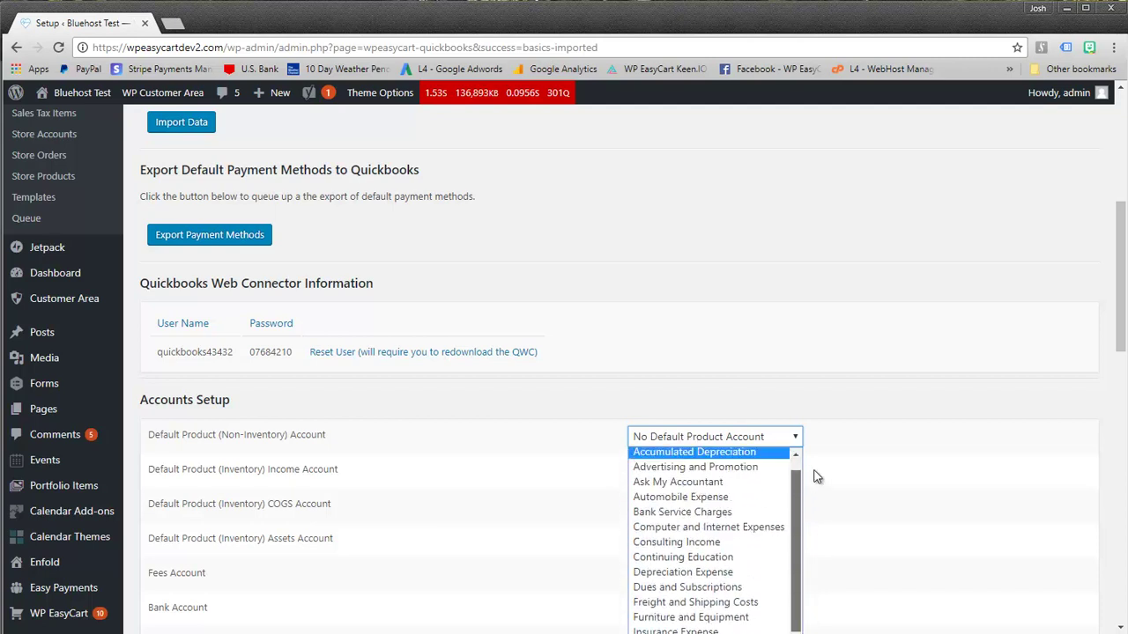
{"action": "left_click", "coordinate": [888, 467]}
Set the payment method for Visa to Visa in Accounts Setup
{"action": "scroll", "coordinate": [890, 474], "scroll_direction": "down", "scroll_amount": 4}
{"action": "scroll", "coordinate": [893, 478], "scroll_direction": "down", "scroll_amount": 1}
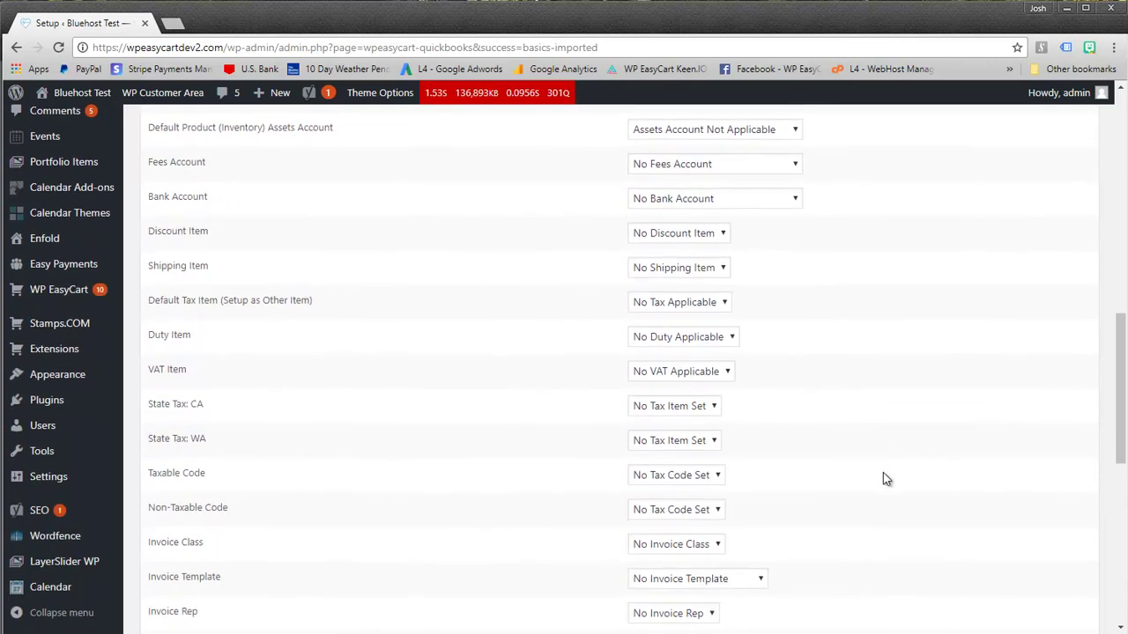
{"action": "scroll", "coordinate": [887, 478], "scroll_direction": "down", "scroll_amount": 3}
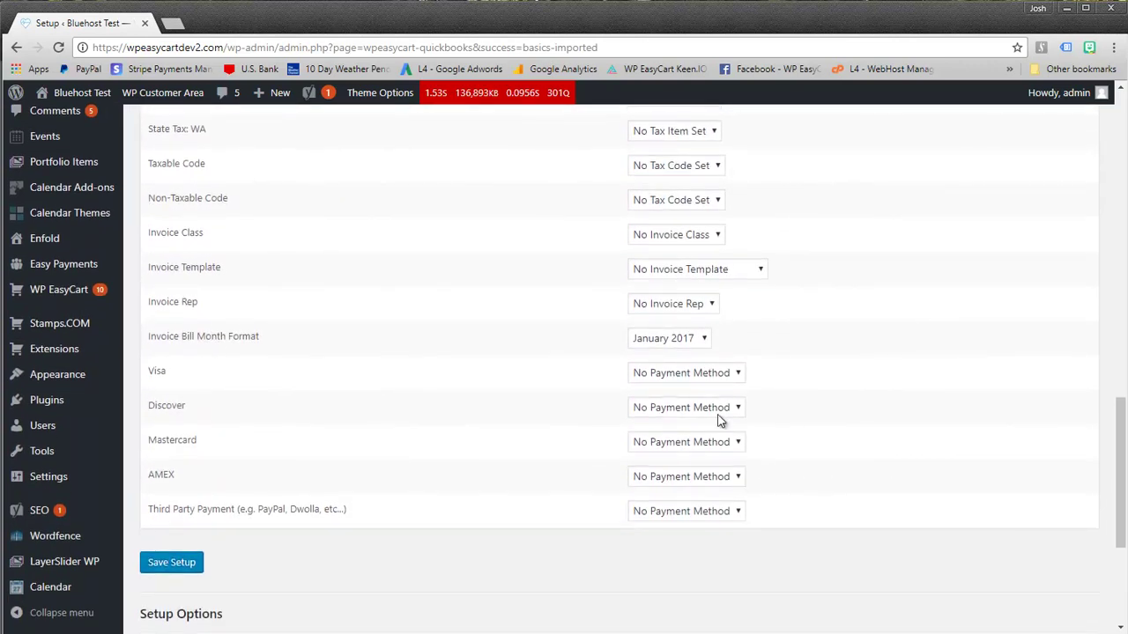
{"action": "left_click", "coordinate": [712, 377]}
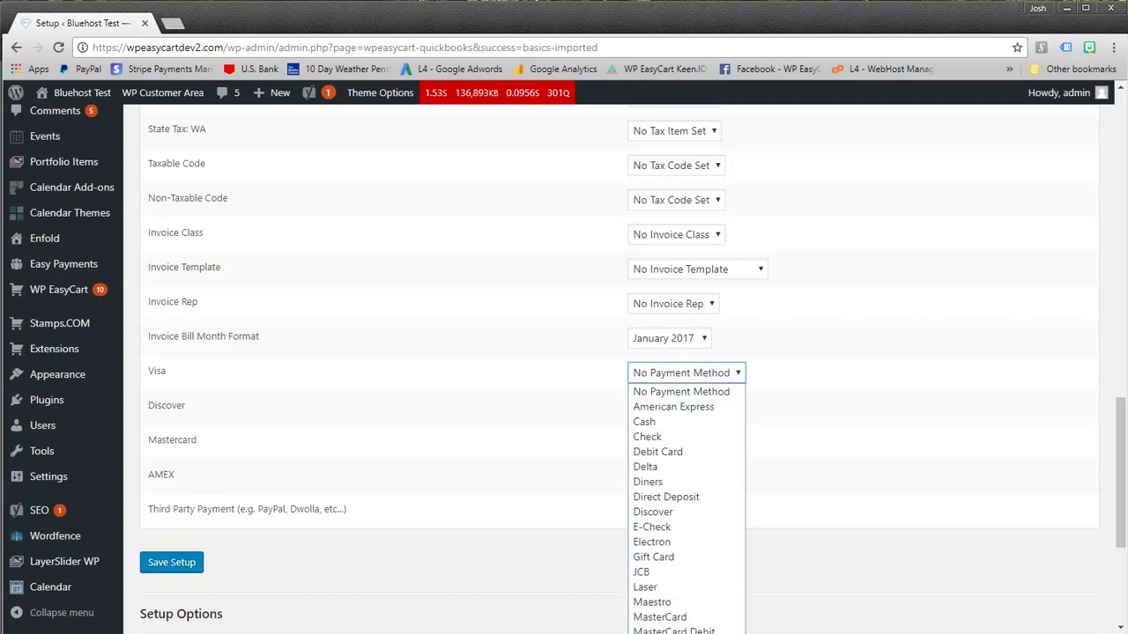
{"action": "left_click", "coordinate": [712, 633]}
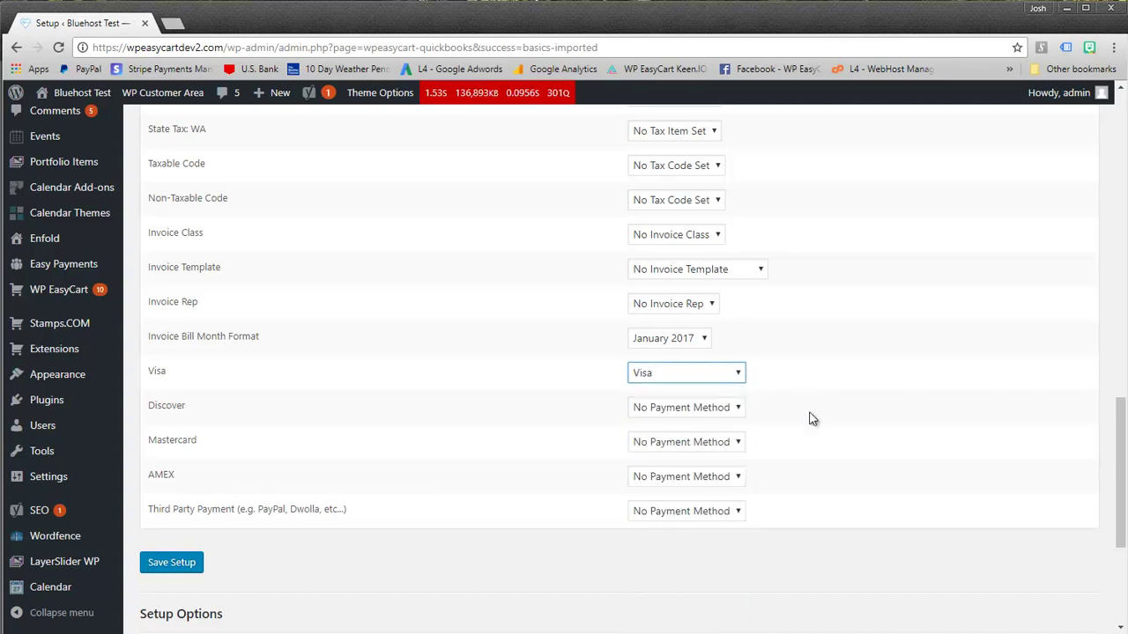
Examine the account choices for Default Product (Inventory) COGS Account and Fees Account, and review the remaining setup fields and Setup Options
{"action": "scroll", "coordinate": [812, 420], "scroll_direction": "up", "scroll_amount": 3}
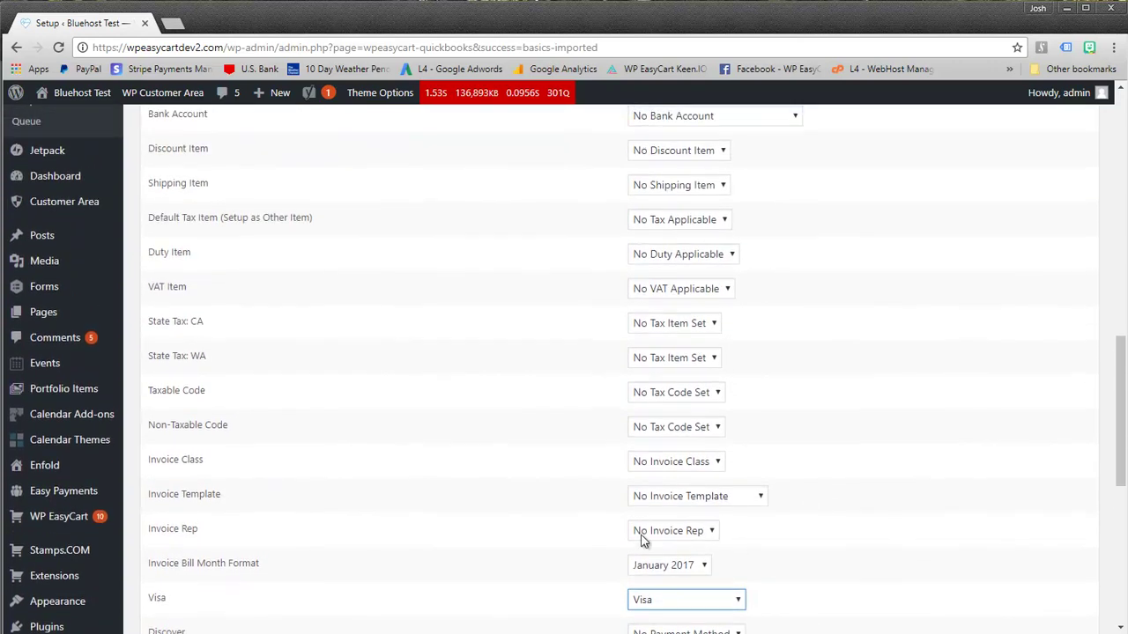
{"action": "scroll", "coordinate": [394, 383], "scroll_direction": "up", "scroll_amount": 1}
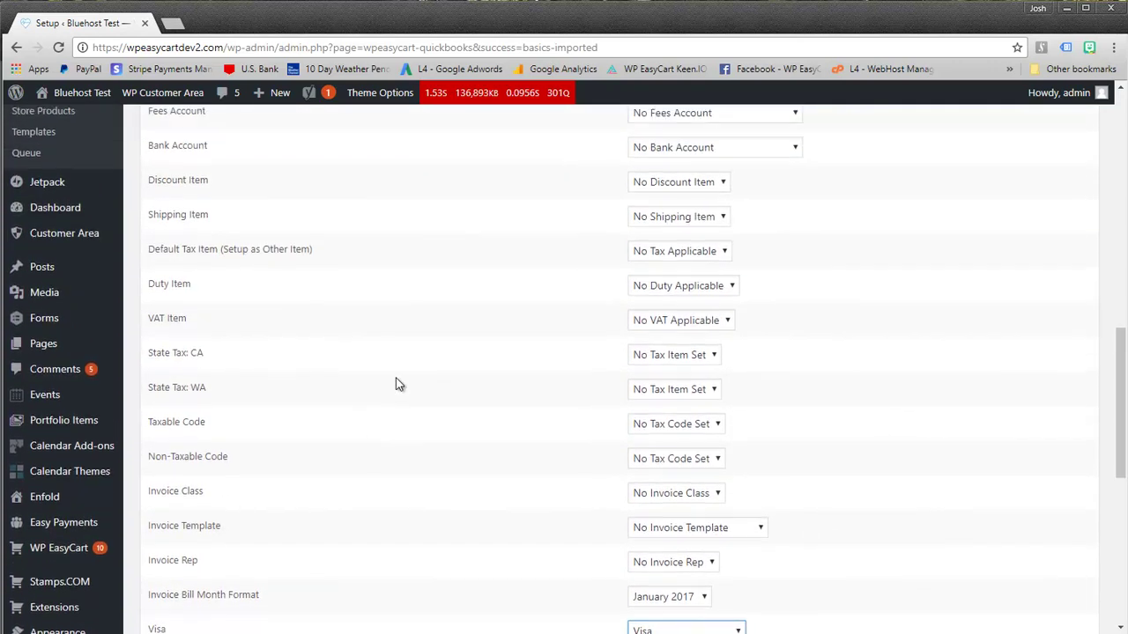
{"action": "scroll", "coordinate": [397, 381], "scroll_direction": "up", "scroll_amount": 3}
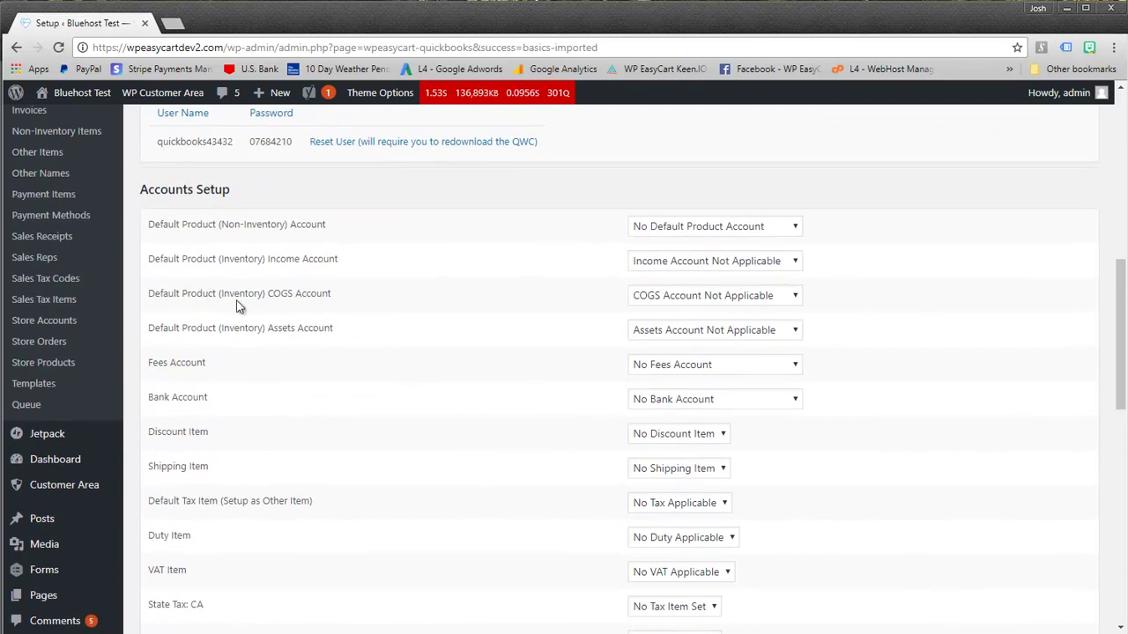
{"action": "left_click", "coordinate": [700, 298]}
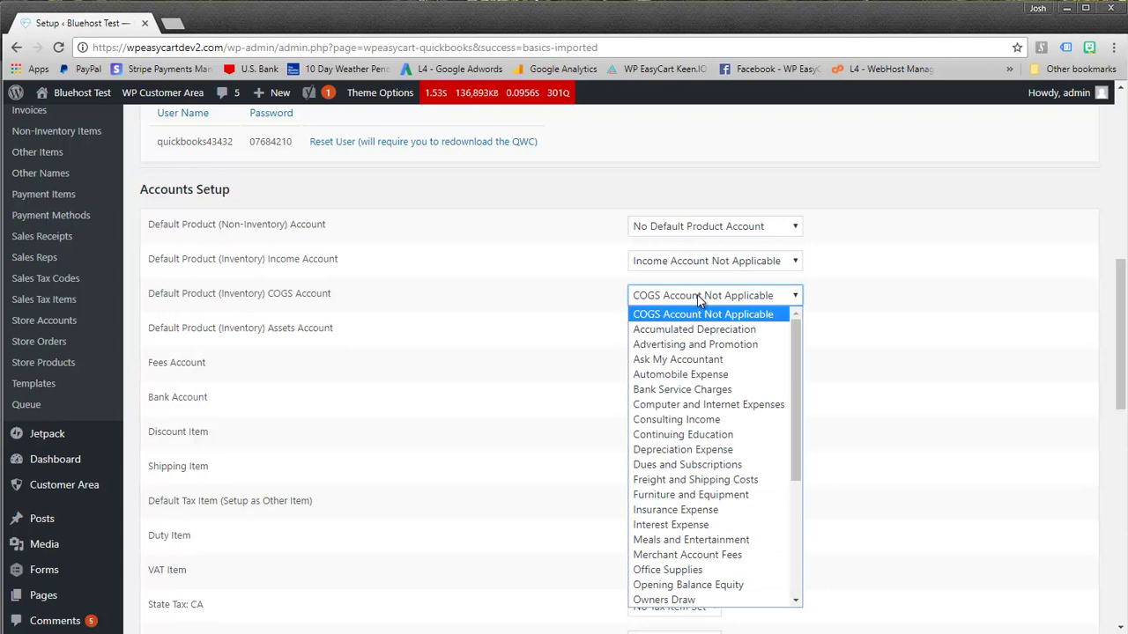
{"action": "left_click", "coordinate": [857, 295]}
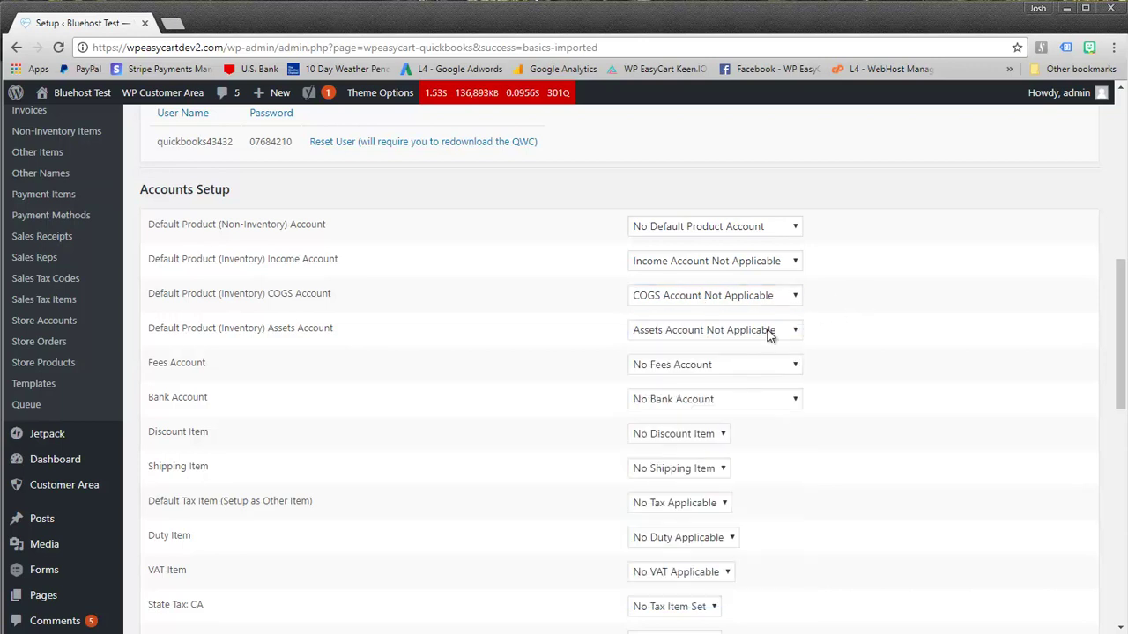
{"action": "left_click", "coordinate": [719, 368]}
{"action": "left_click", "coordinate": [718, 370]}
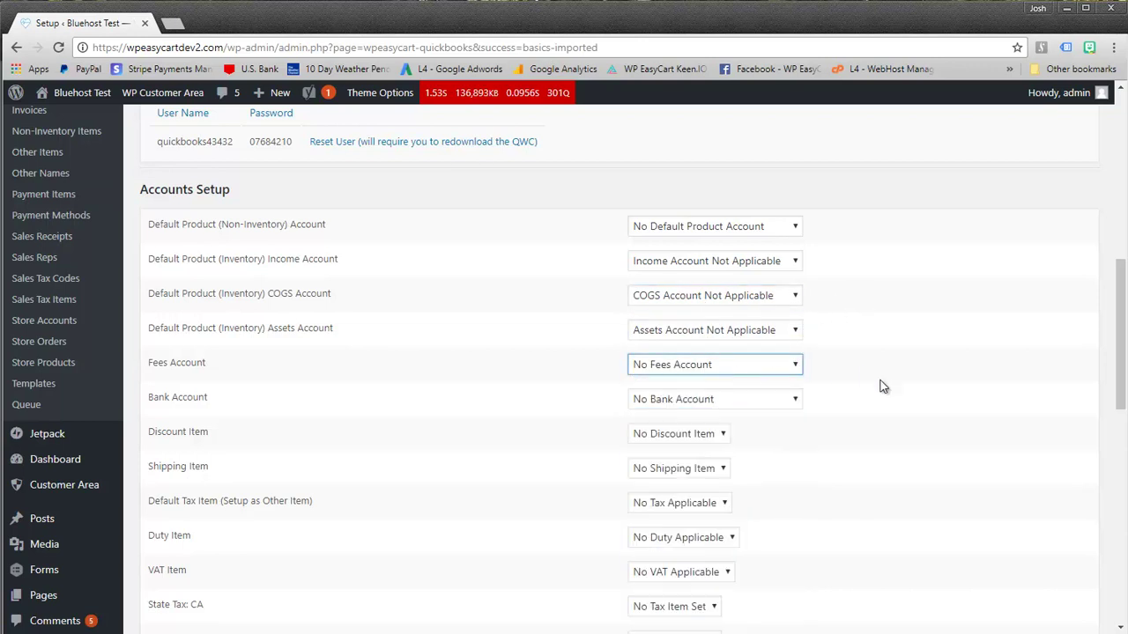
{"action": "left_click", "coordinate": [800, 364]}
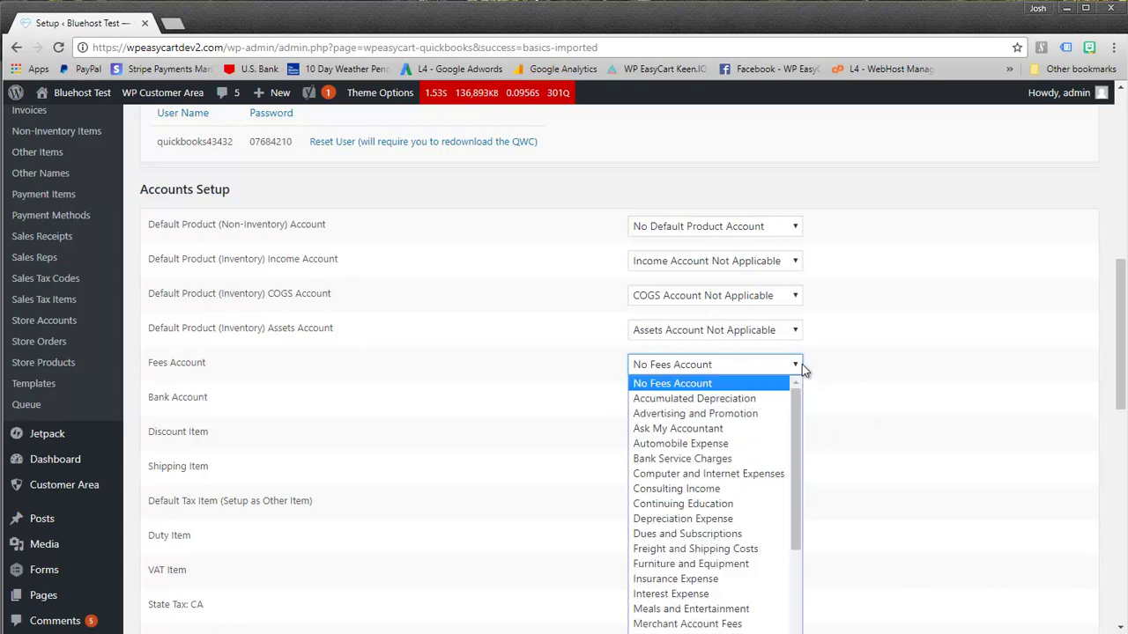
{"action": "left_click", "coordinate": [855, 404]}
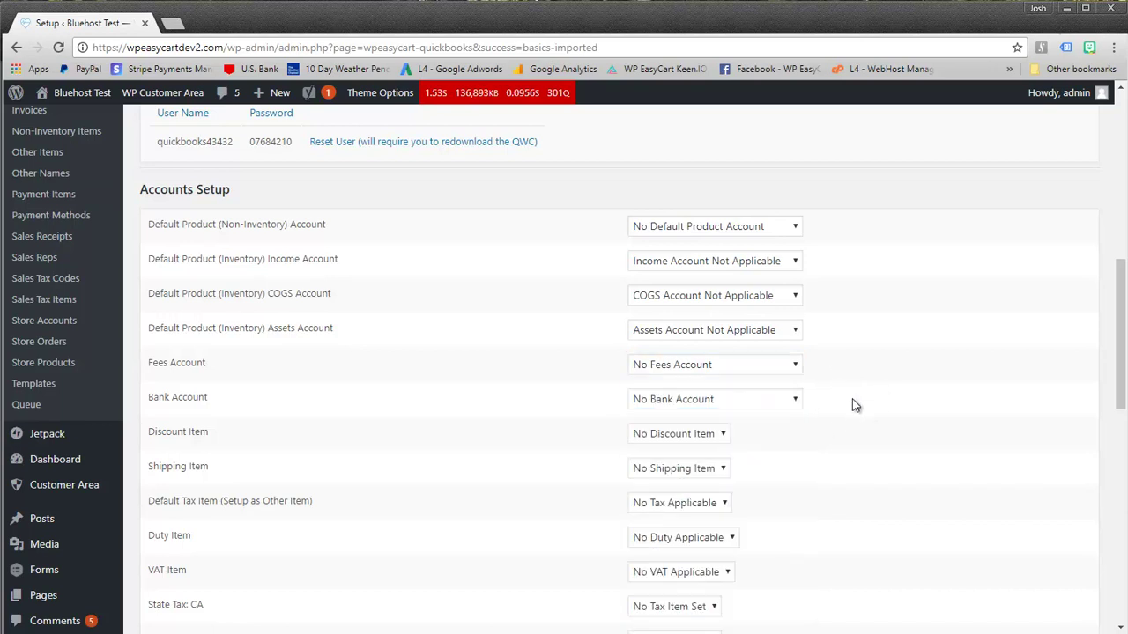
{"action": "scroll", "coordinate": [852, 403], "scroll_direction": "down", "scroll_amount": 7}
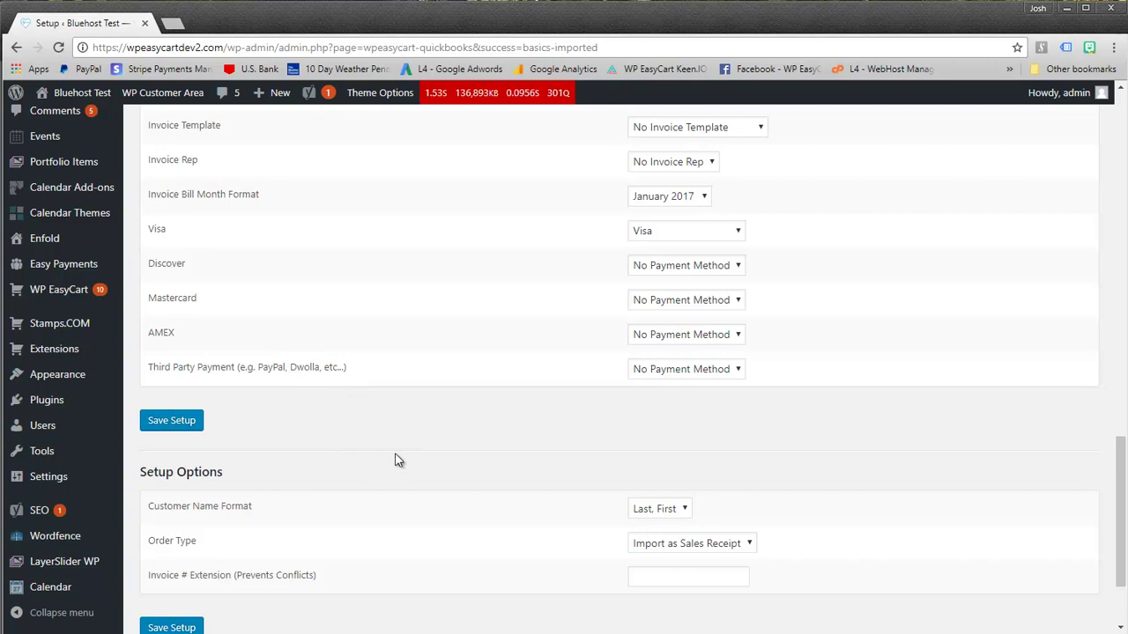
{"action": "scroll", "coordinate": [236, 339], "scroll_direction": "up", "scroll_amount": 12}
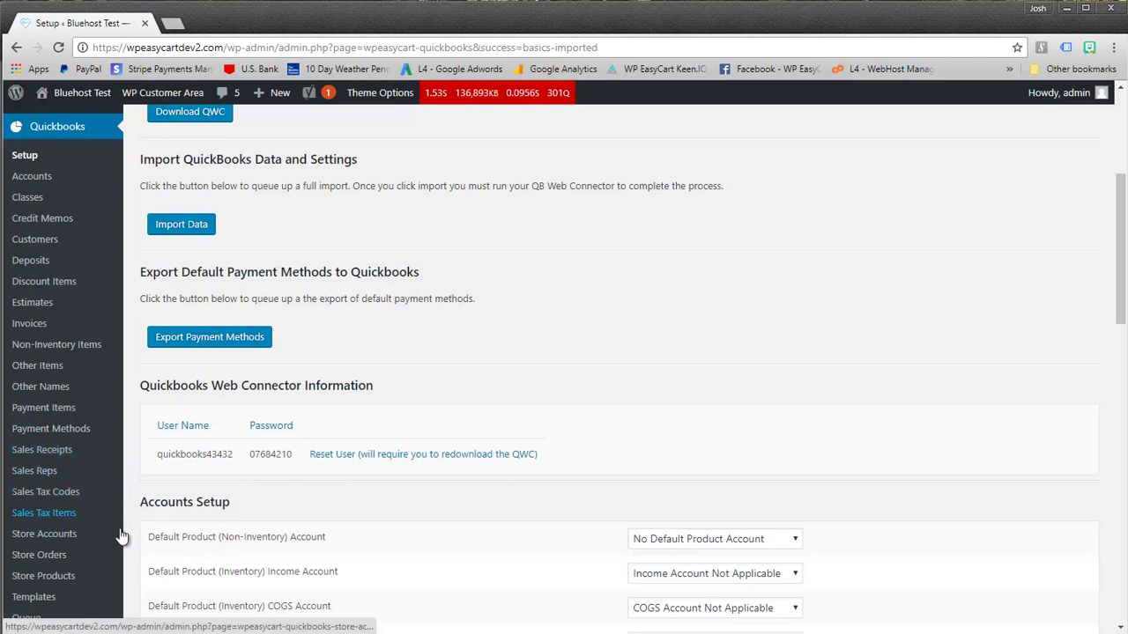
Review the store's product list and order list in WP EasyCart
{"action": "scroll", "coordinate": [126, 550], "scroll_direction": "down", "scroll_amount": 5}
{"action": "scroll", "coordinate": [134, 554], "scroll_direction": "down", "scroll_amount": 2}
{"action": "mouse_move", "coordinate": [42, 480]}
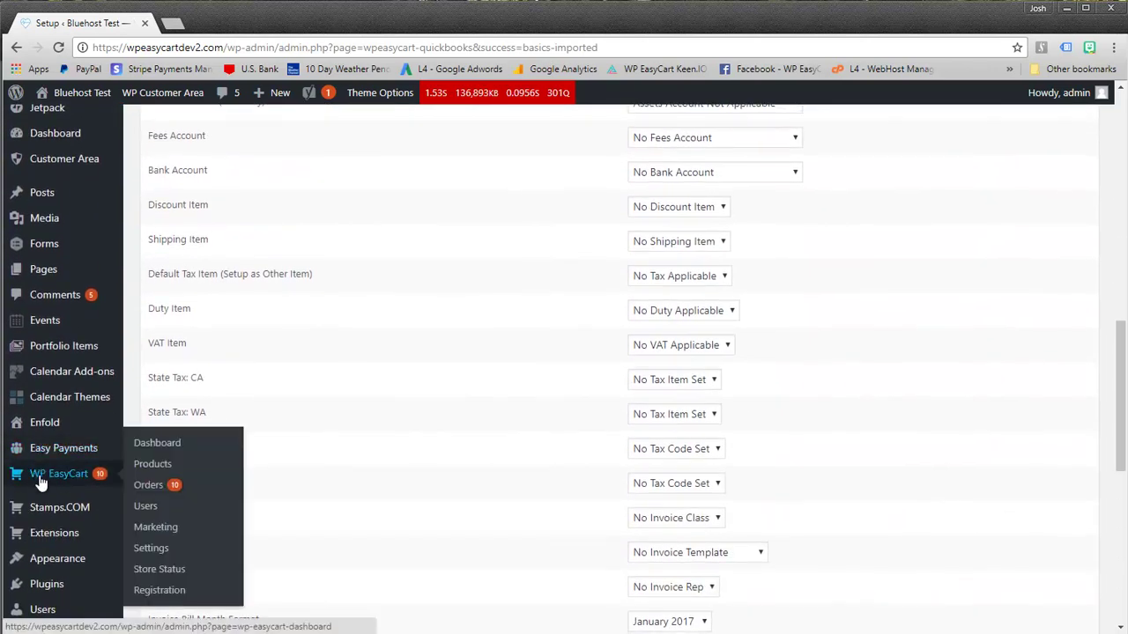
{"action": "left_click", "coordinate": [153, 465]}
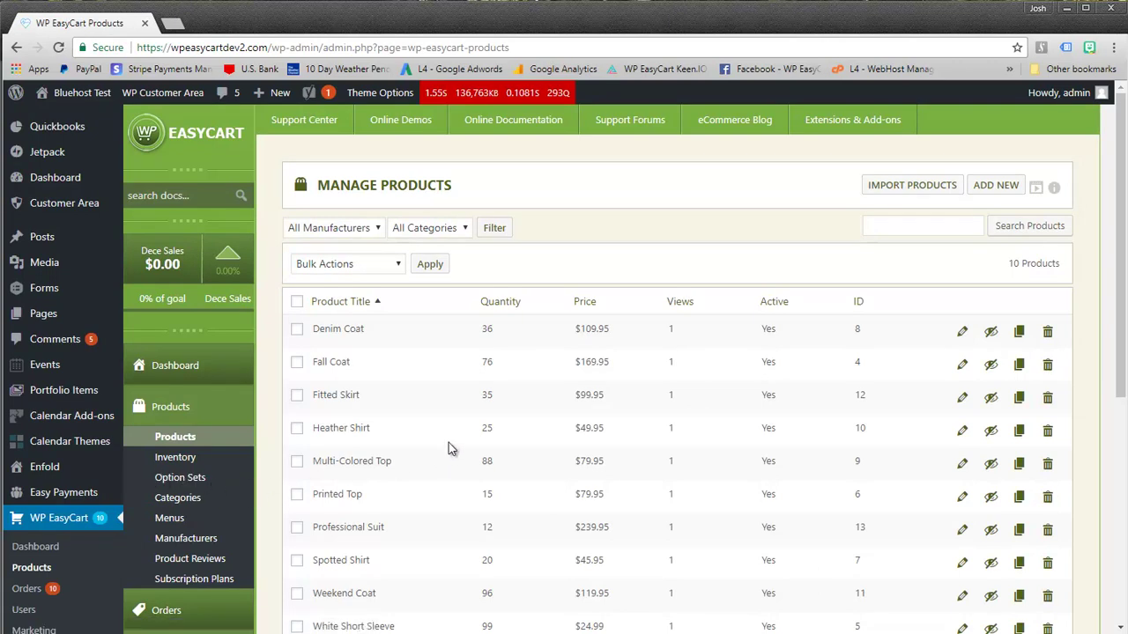
{"action": "scroll", "coordinate": [452, 430], "scroll_direction": "down", "scroll_amount": 2}
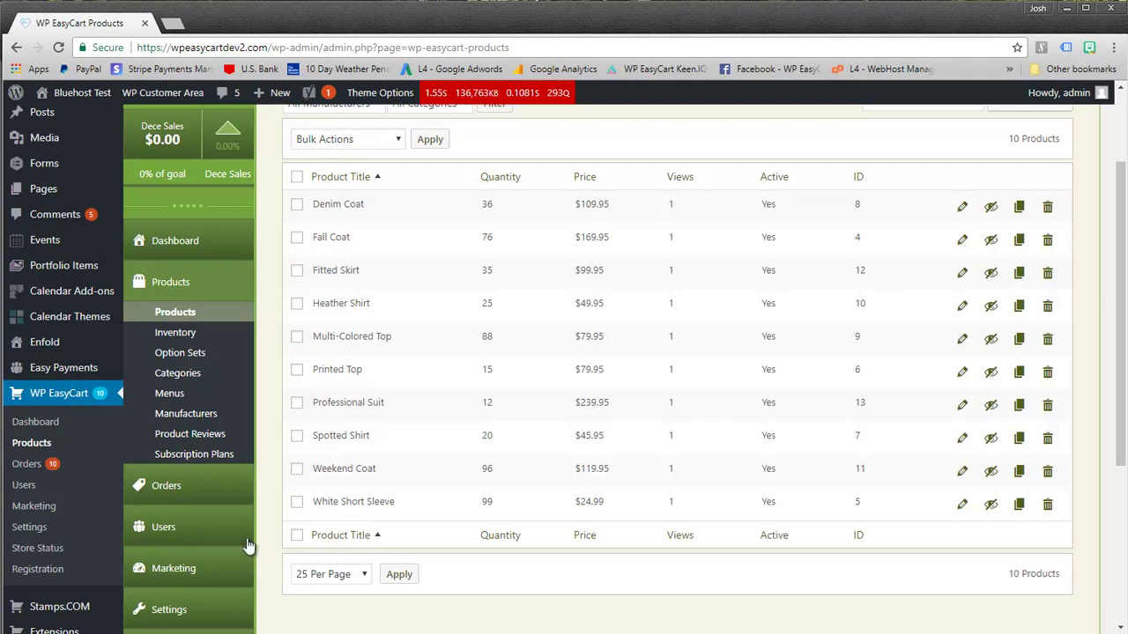
{"action": "left_click", "coordinate": [155, 489]}
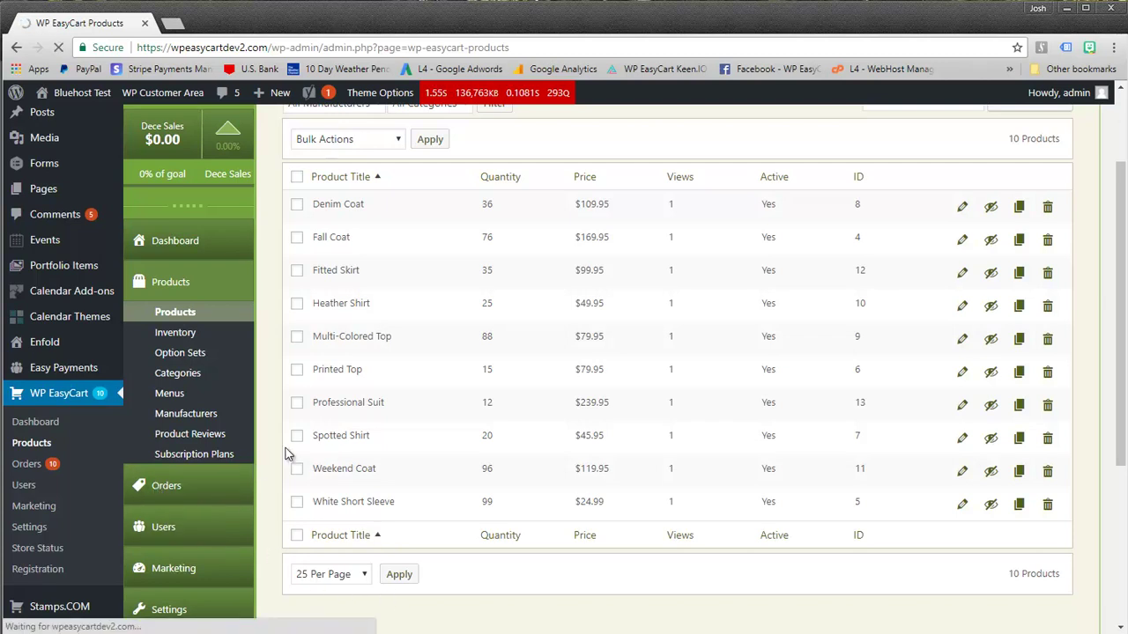
{"action": "scroll", "coordinate": [392, 291], "scroll_direction": "down", "scroll_amount": 3}
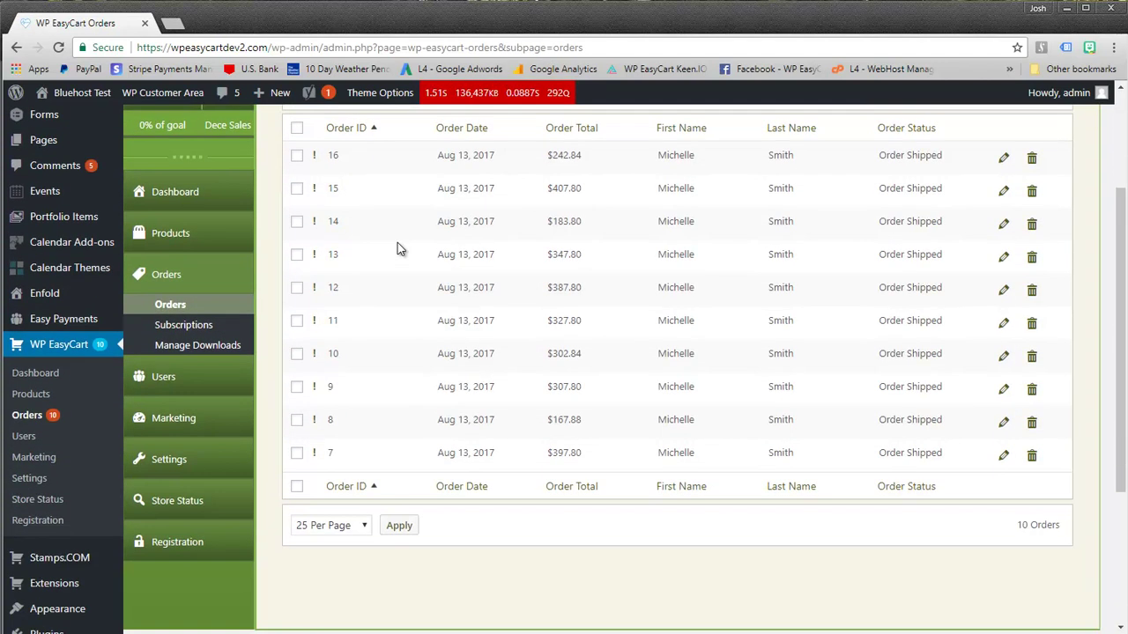
Compare the store's user accounts and the Quickbooks plugin's Store Accounts list with the customers in the QuickBooks Customer Center
{"action": "left_click", "coordinate": [216, 383]}
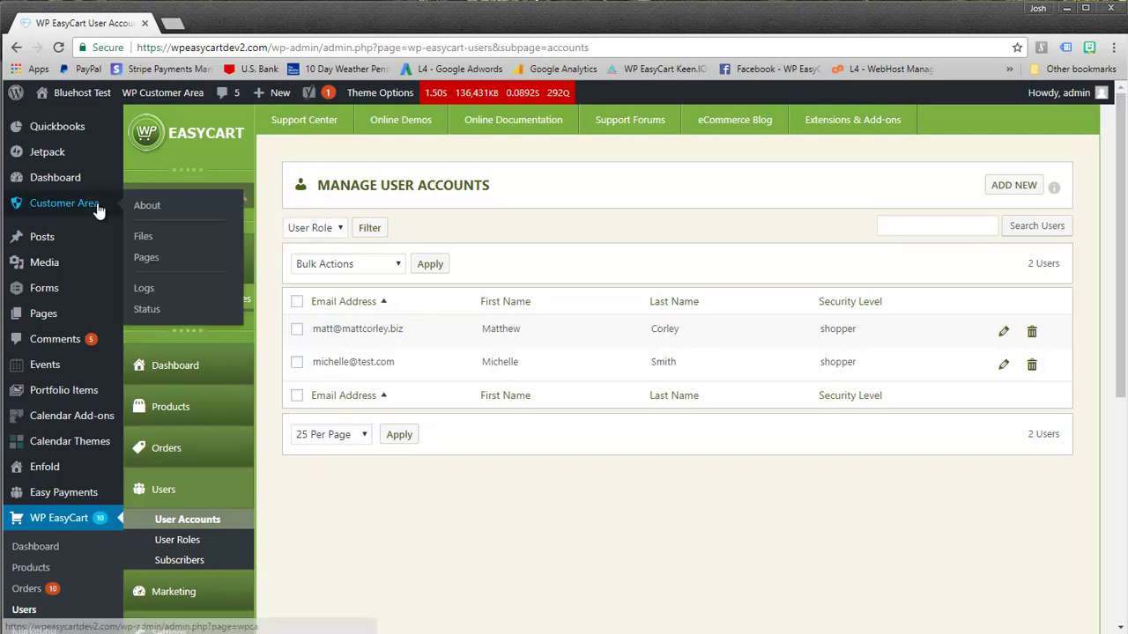
{"action": "left_click", "coordinate": [60, 132]}
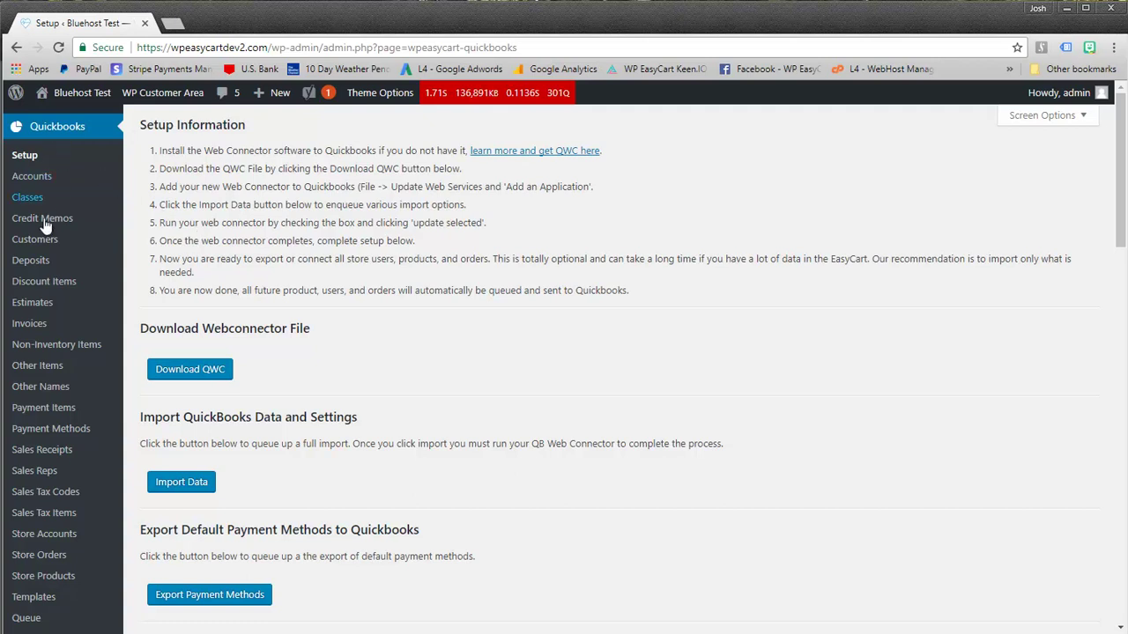
{"action": "left_click", "coordinate": [50, 542]}
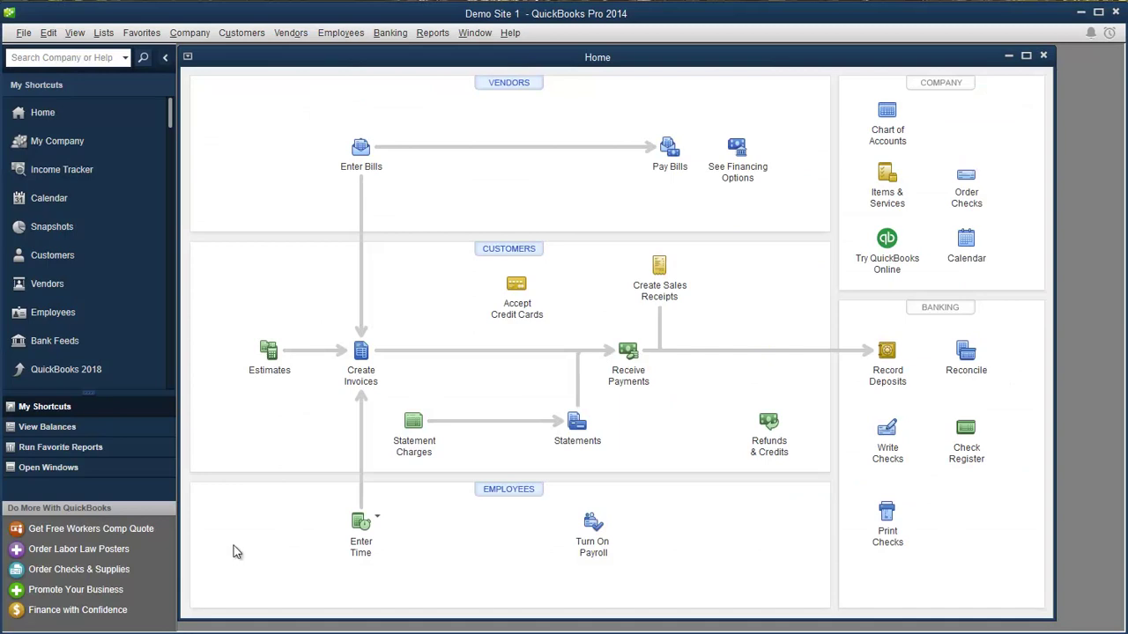
{"action": "left_click", "coordinate": [508, 251]}
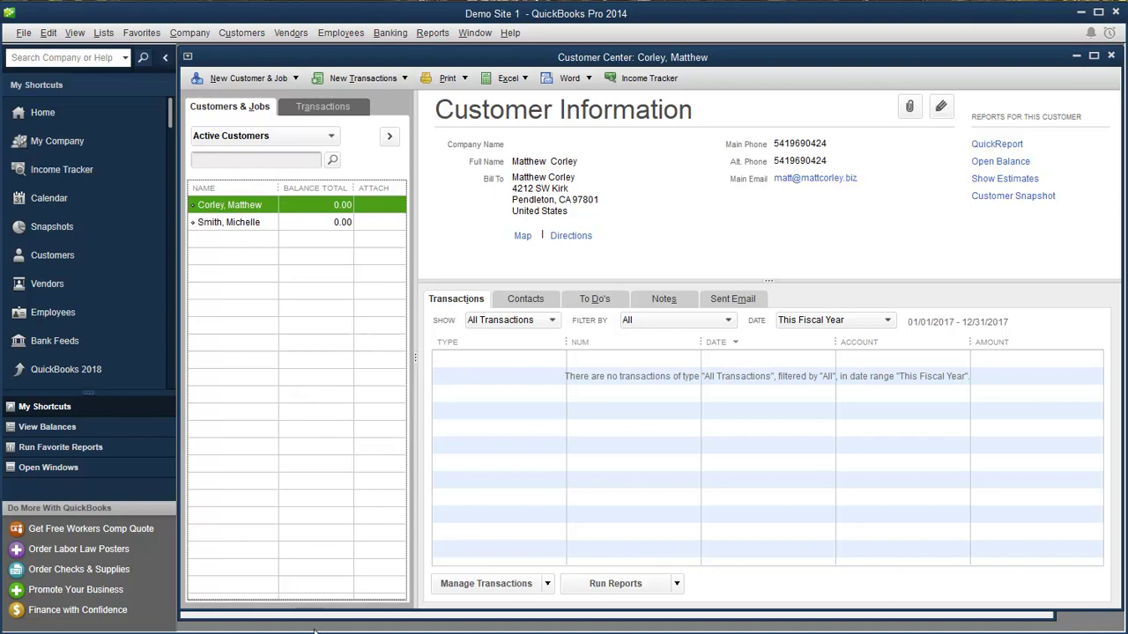
{"action": "key", "text": "alt+Tab"}
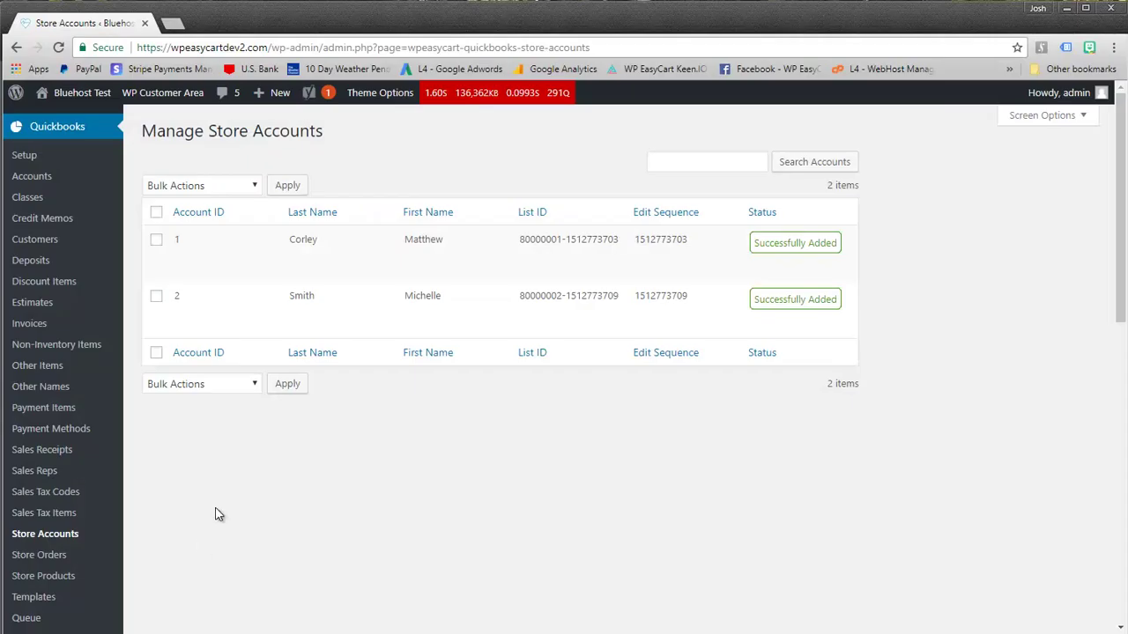
Check the bulk actions available for store accounts, and enqueue accounts 2 and 1 individually for the Web Connector
{"action": "left_click", "coordinate": [156, 213]}
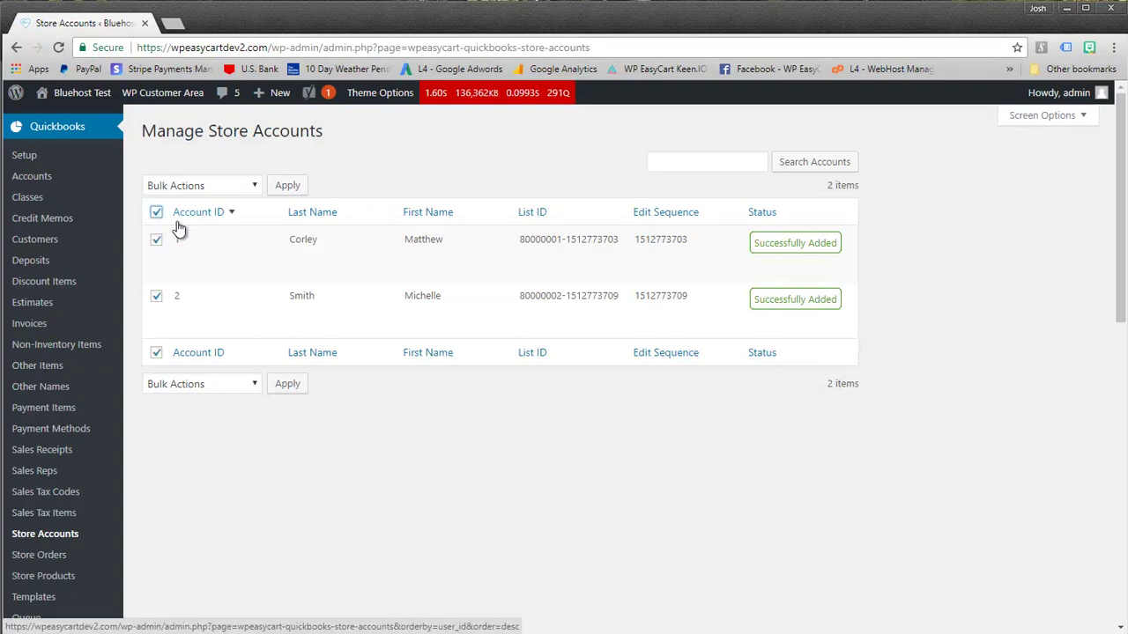
{"action": "left_click", "coordinate": [222, 190]}
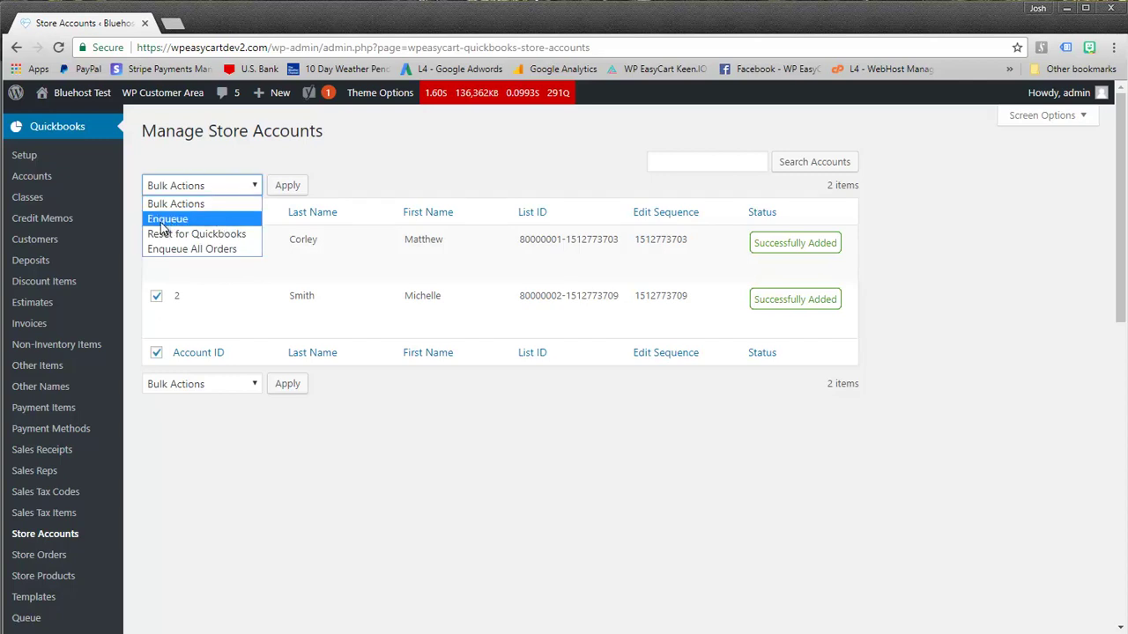
{"action": "left_click", "coordinate": [255, 300]}
{"action": "left_click", "coordinate": [217, 314]}
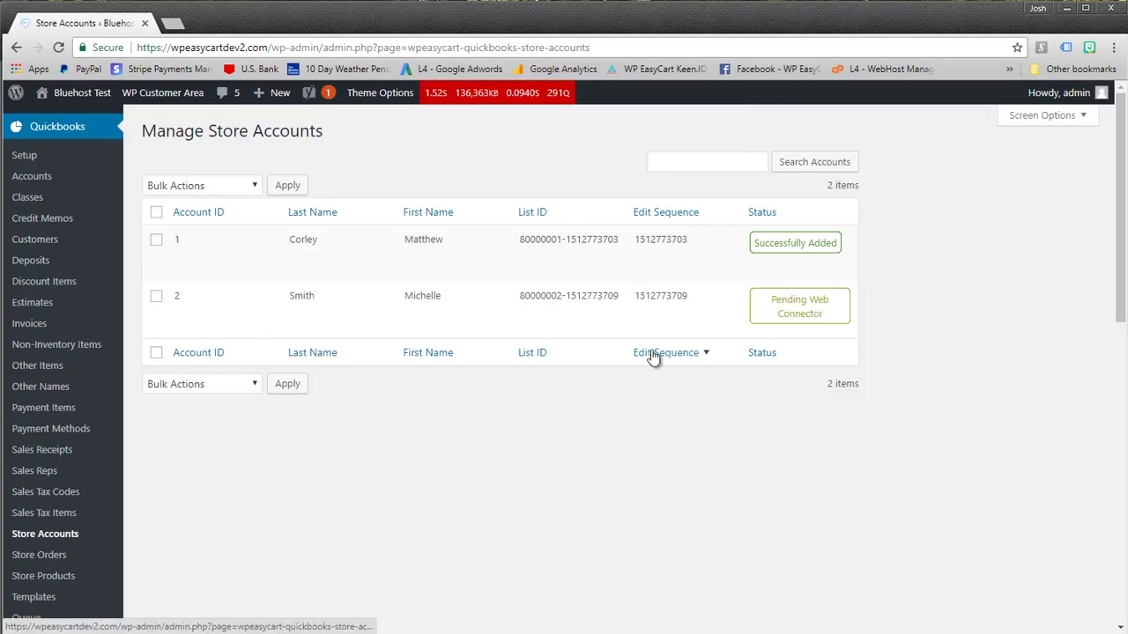
{"action": "left_click", "coordinate": [217, 257]}
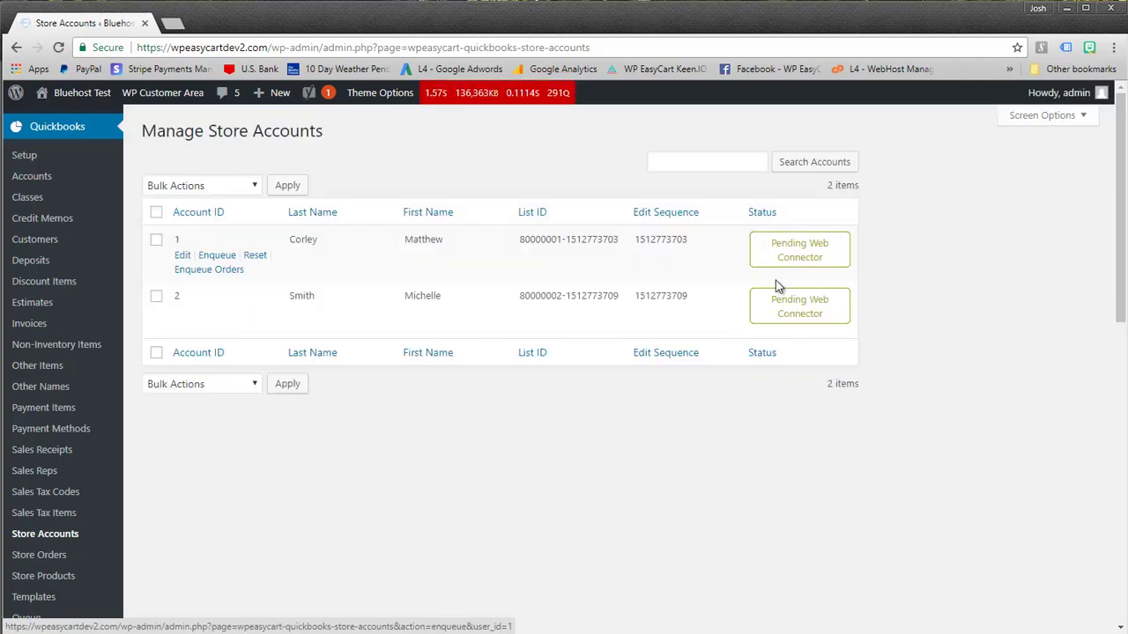
{"action": "mouse_move", "coordinate": [811, 302]}
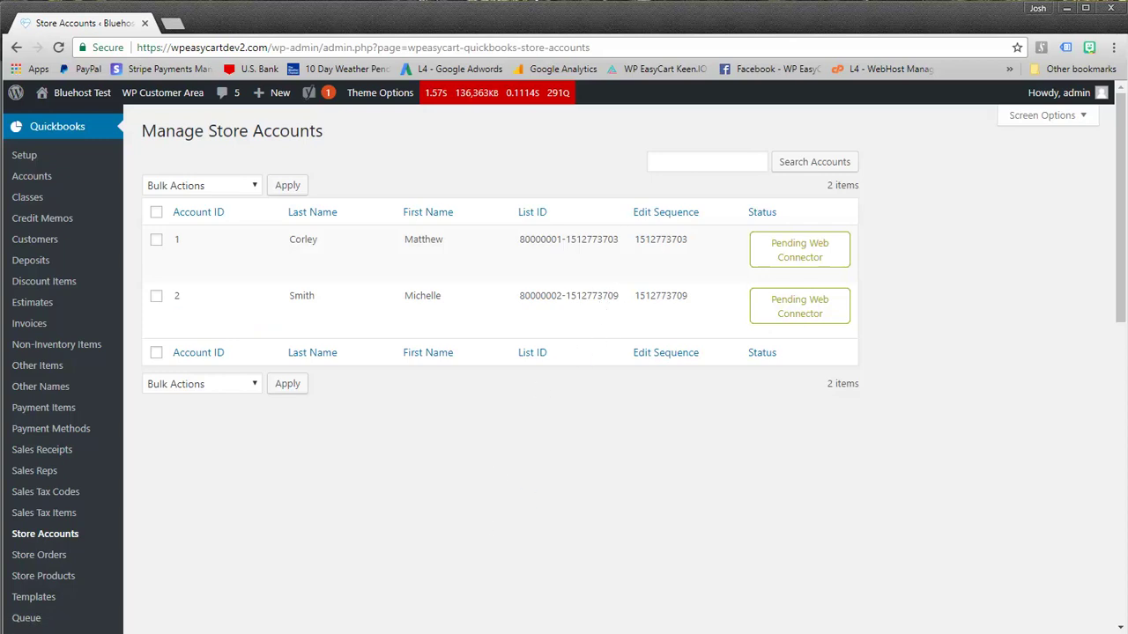
Switch to QuickBooks Web Connector, run the update for the WP EasyCart application, and hide the connector window
{"action": "key", "text": "alt+Tab"}
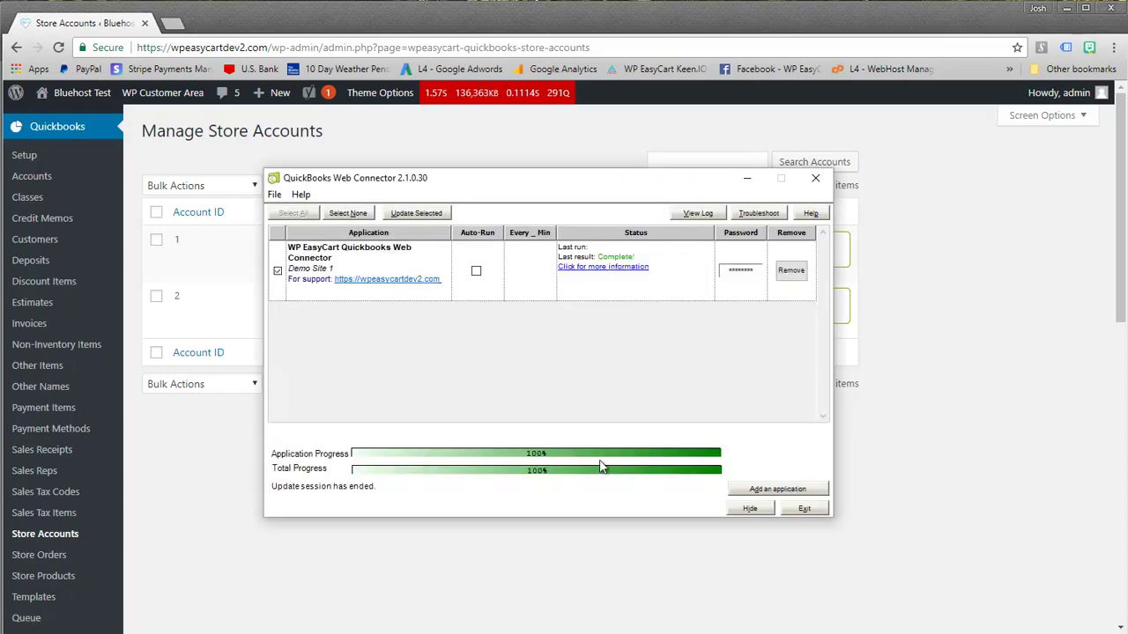
{"action": "left_click", "coordinate": [409, 218]}
{"action": "left_click", "coordinate": [748, 512]}
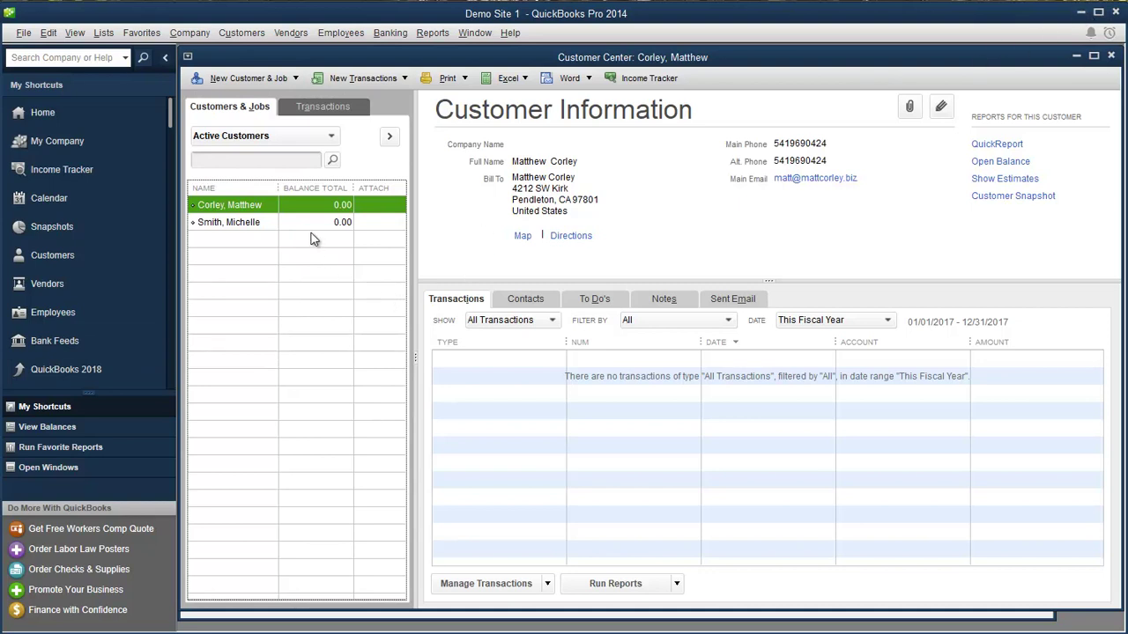
Review the contact details of both synced customers in the QuickBooks Customer Center, and minimize QuickBooks
{"action": "left_click", "coordinate": [232, 226]}
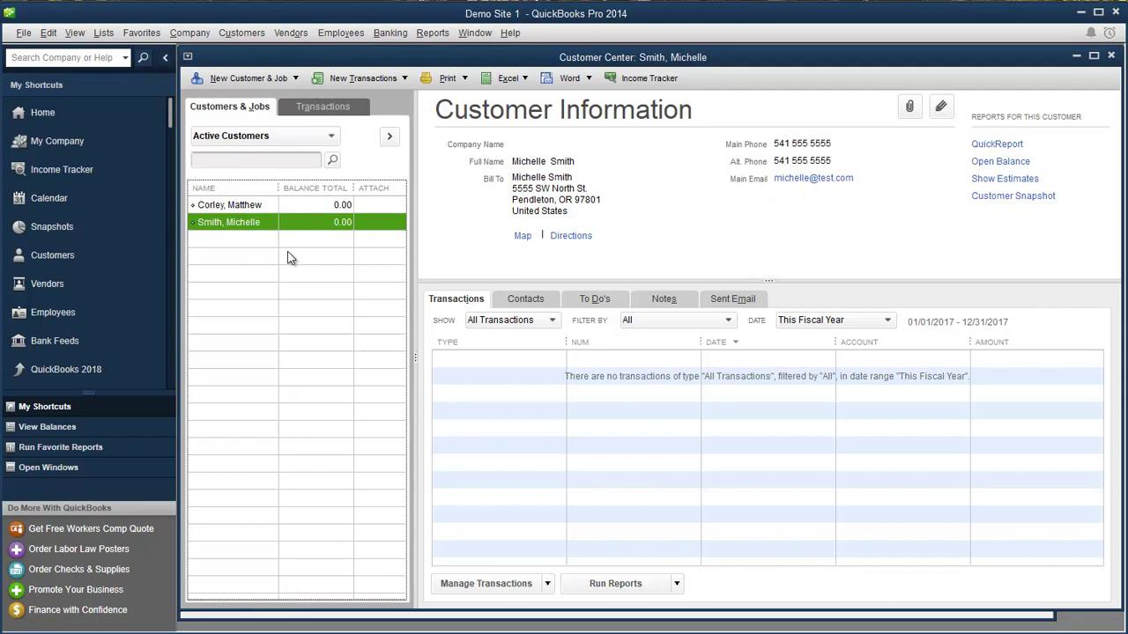
{"action": "left_click", "coordinate": [240, 208]}
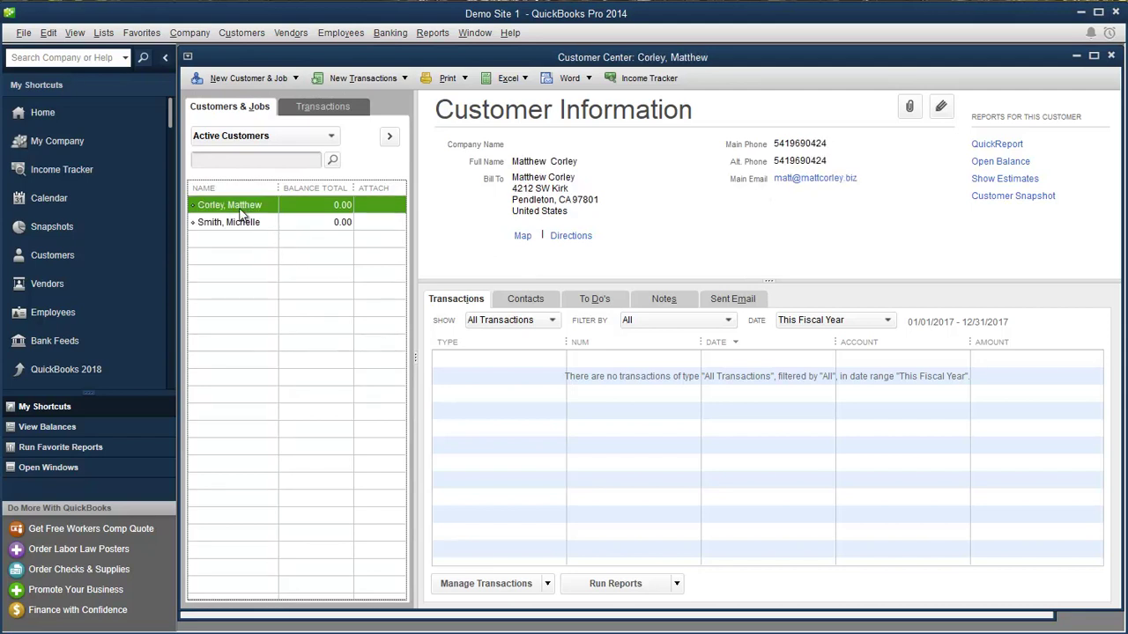
{"action": "left_click", "coordinate": [240, 226]}
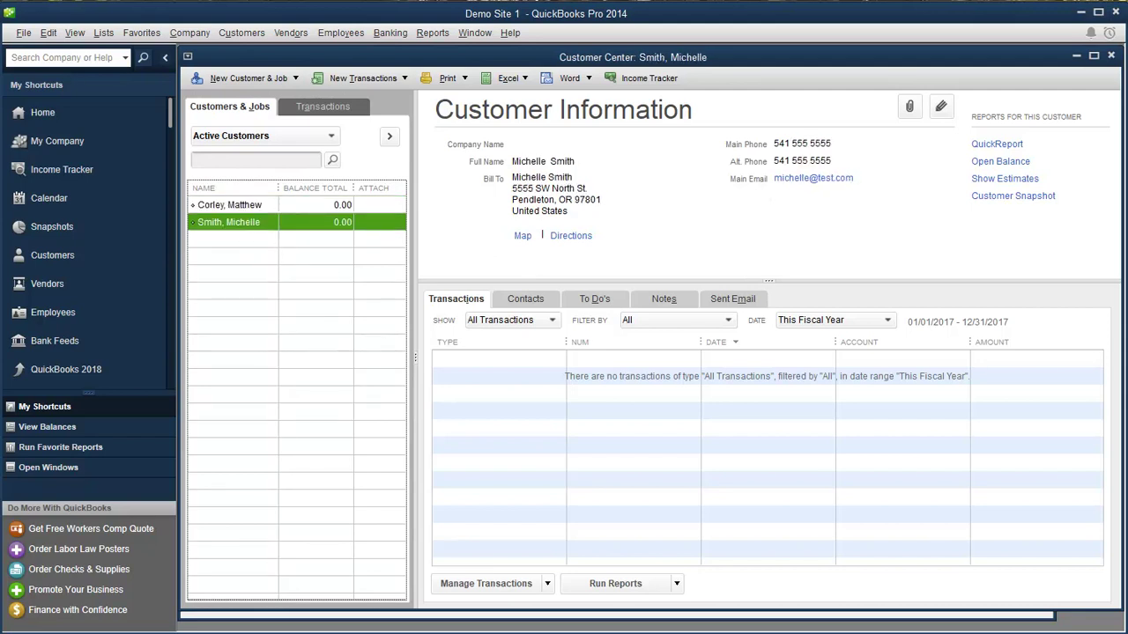
{"action": "left_click", "coordinate": [1080, 13]}
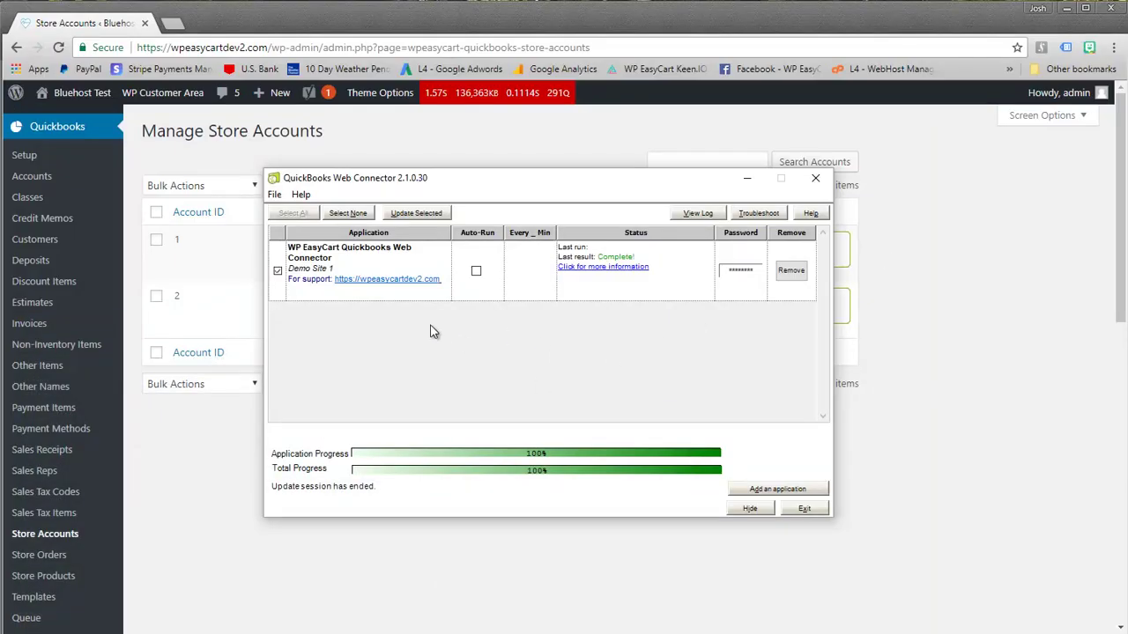
Deselect the WP EasyCart application in the Web Connector, enable Auto-Run for it every 10 minutes, and hide the connector window
{"action": "left_click", "coordinate": [278, 272]}
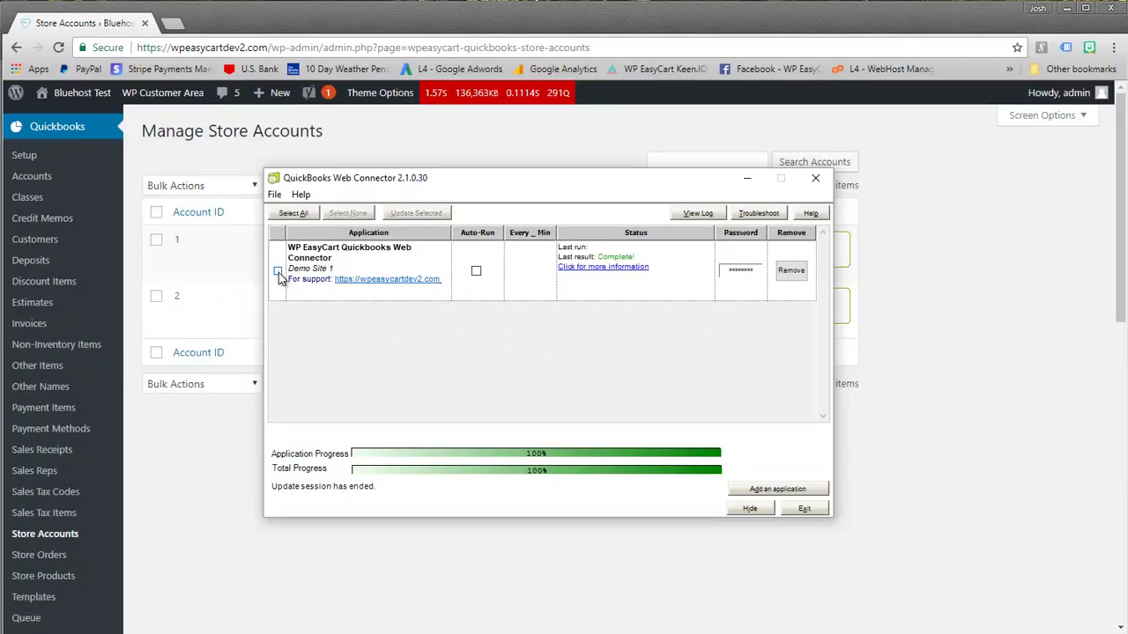
{"action": "left_click", "coordinate": [475, 271]}
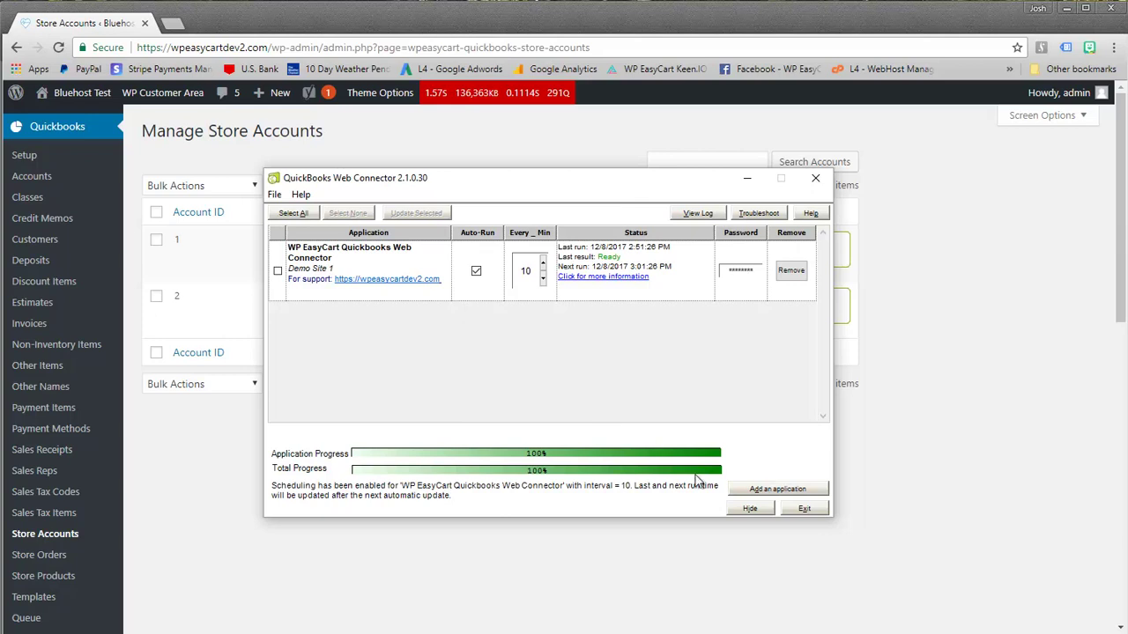
{"action": "left_click", "coordinate": [740, 509]}
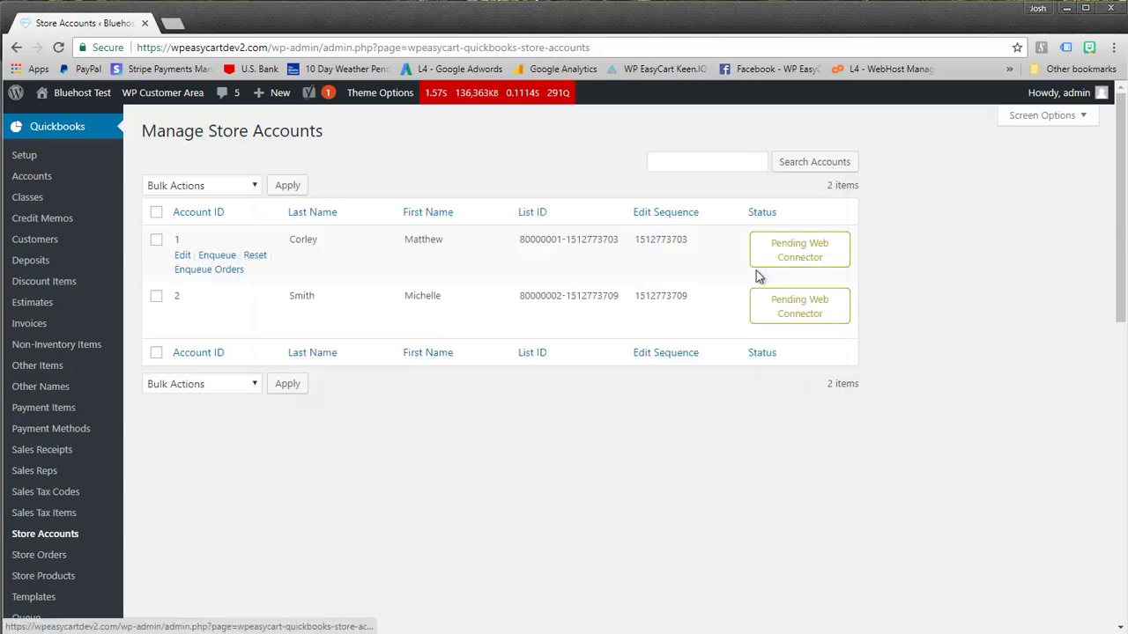
Refresh the Store Accounts page and review the sync statuses in the plugin's Store Orders list
{"action": "left_click", "coordinate": [58, 48]}
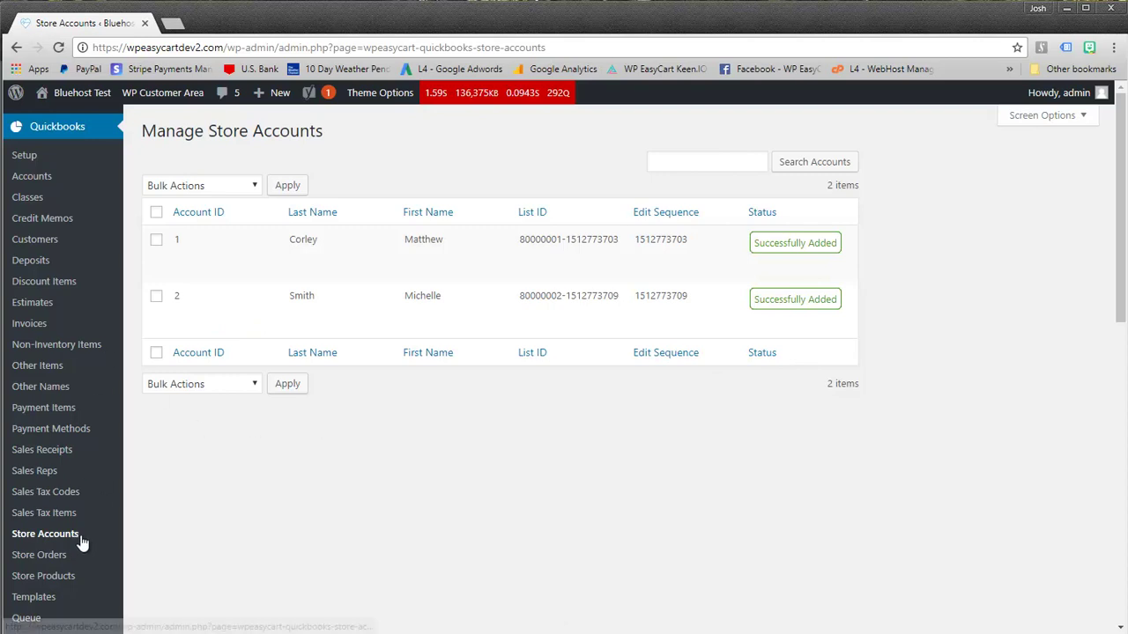
{"action": "left_click", "coordinate": [46, 555]}
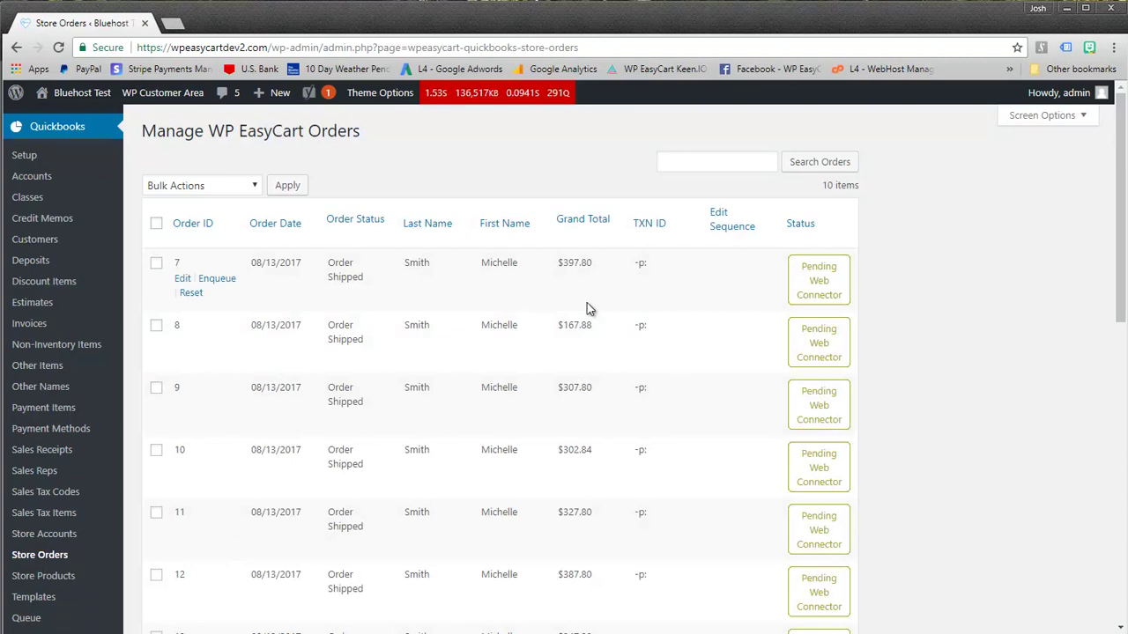
{"action": "scroll", "coordinate": [773, 385], "scroll_direction": "down", "scroll_amount": 2}
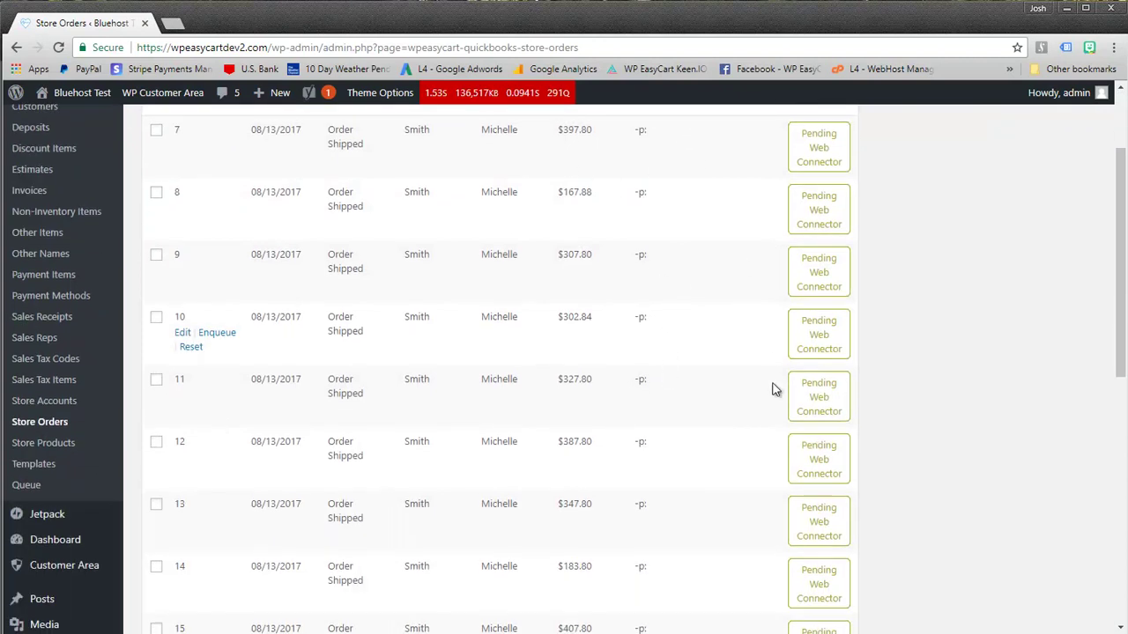
{"action": "scroll", "coordinate": [750, 511], "scroll_direction": "down", "scroll_amount": 3}
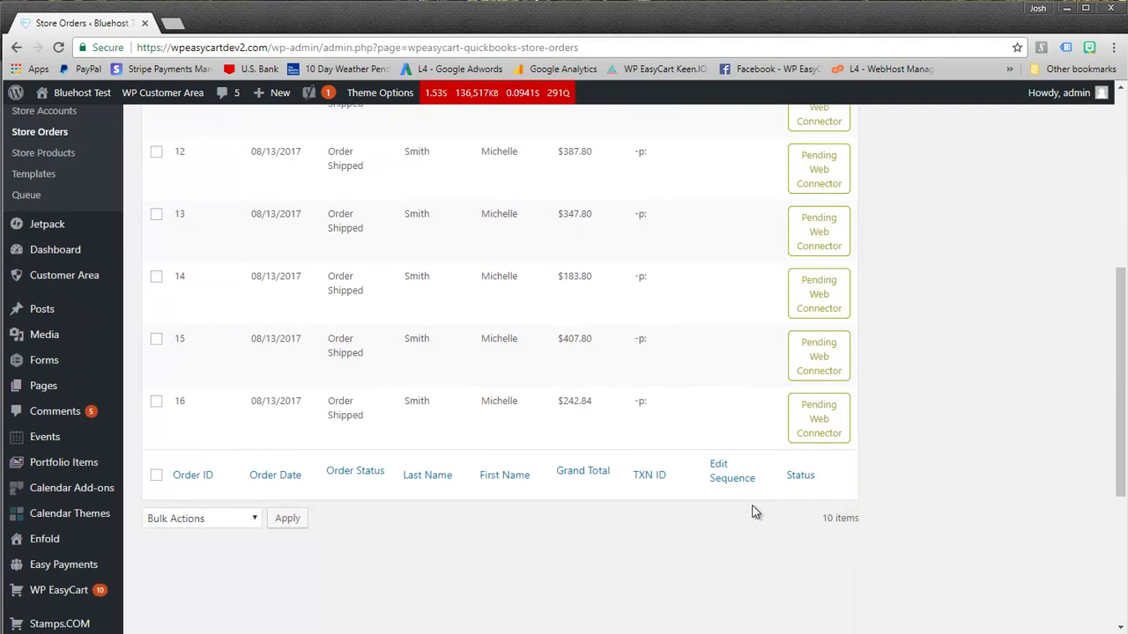
{"action": "scroll", "coordinate": [753, 511], "scroll_direction": "up", "scroll_amount": 2}
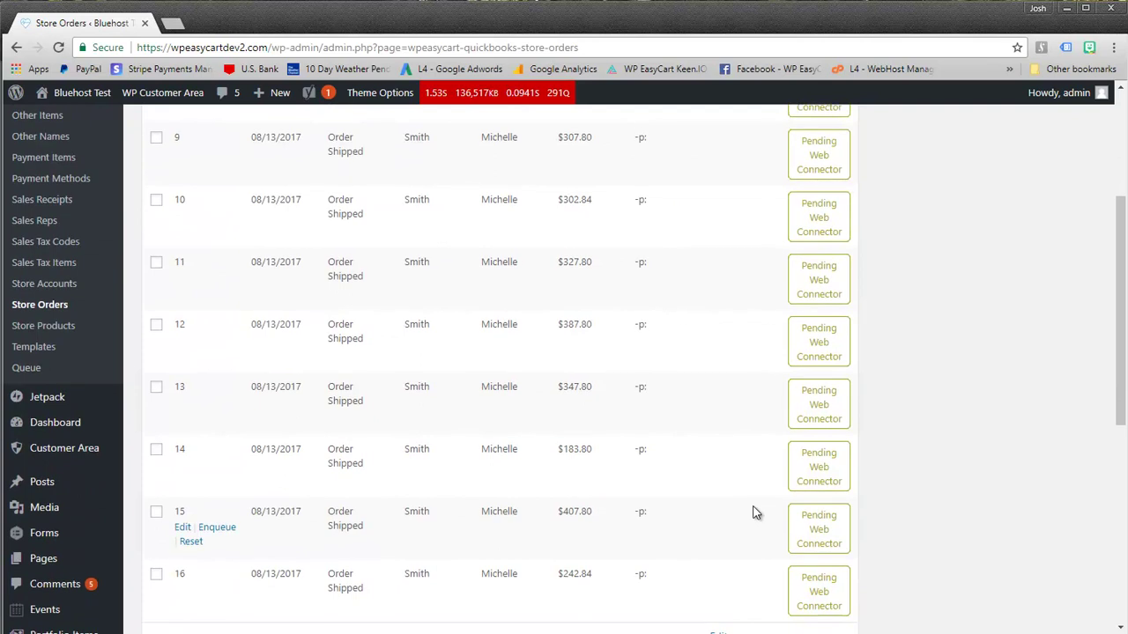
Select all store orders and enqueue them for QuickBooks with one bulk action
{"action": "scroll", "coordinate": [754, 511], "scroll_direction": "up", "scroll_amount": 3}
{"action": "left_click", "coordinate": [157, 149]}
{"action": "left_click", "coordinate": [251, 112]}
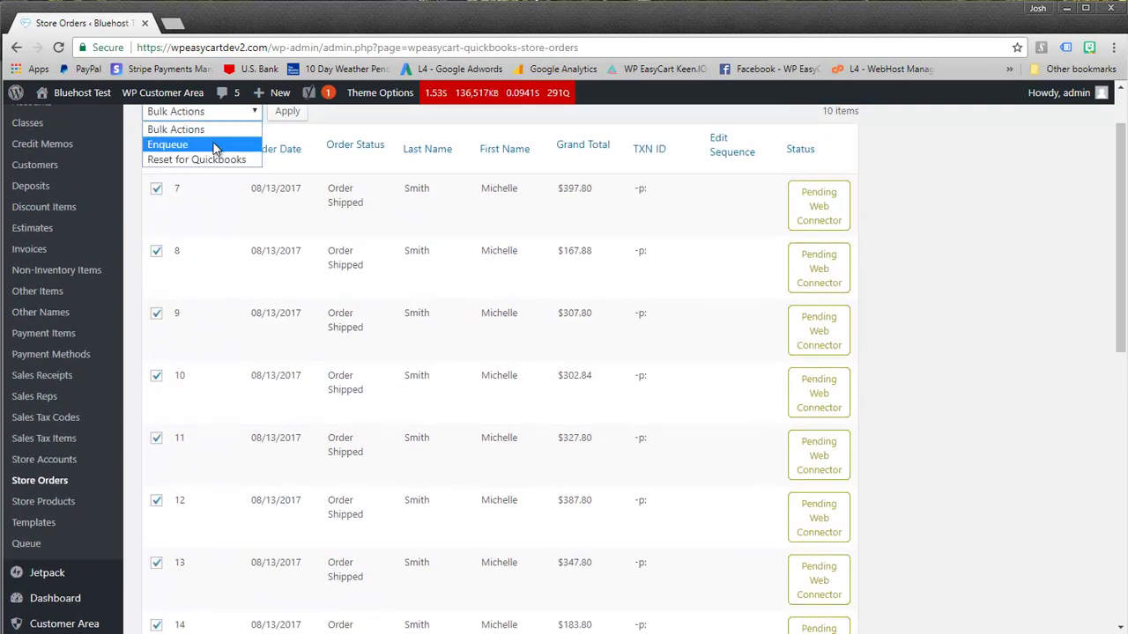
{"action": "left_click", "coordinate": [192, 144]}
{"action": "left_click", "coordinate": [290, 114]}
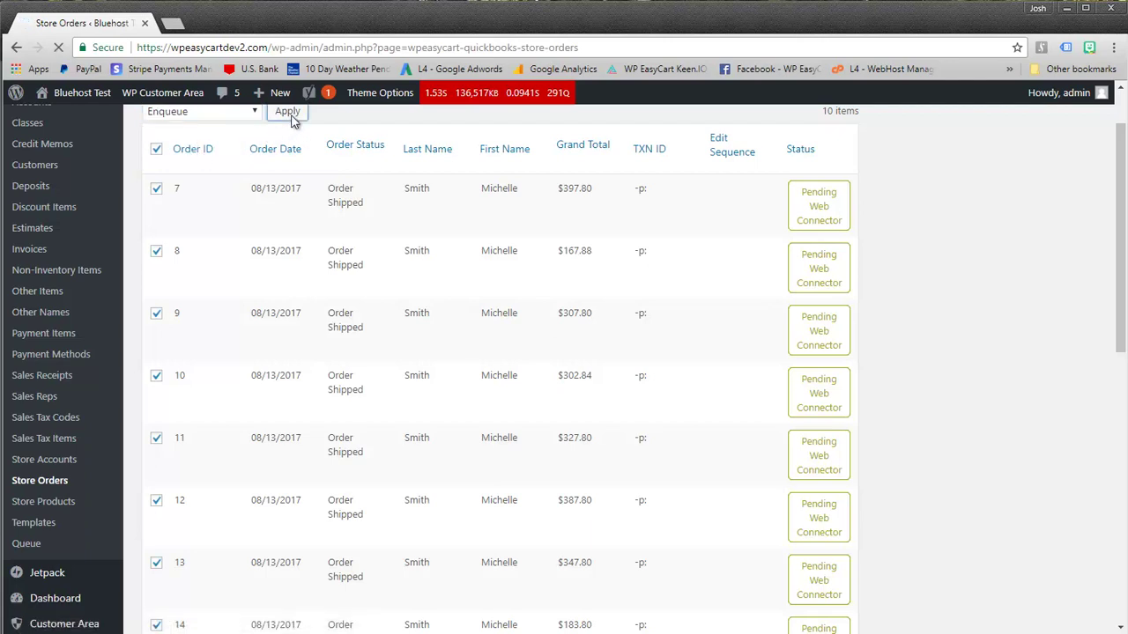
{"action": "scroll", "coordinate": [402, 277], "scroll_direction": "up", "scroll_amount": 2}
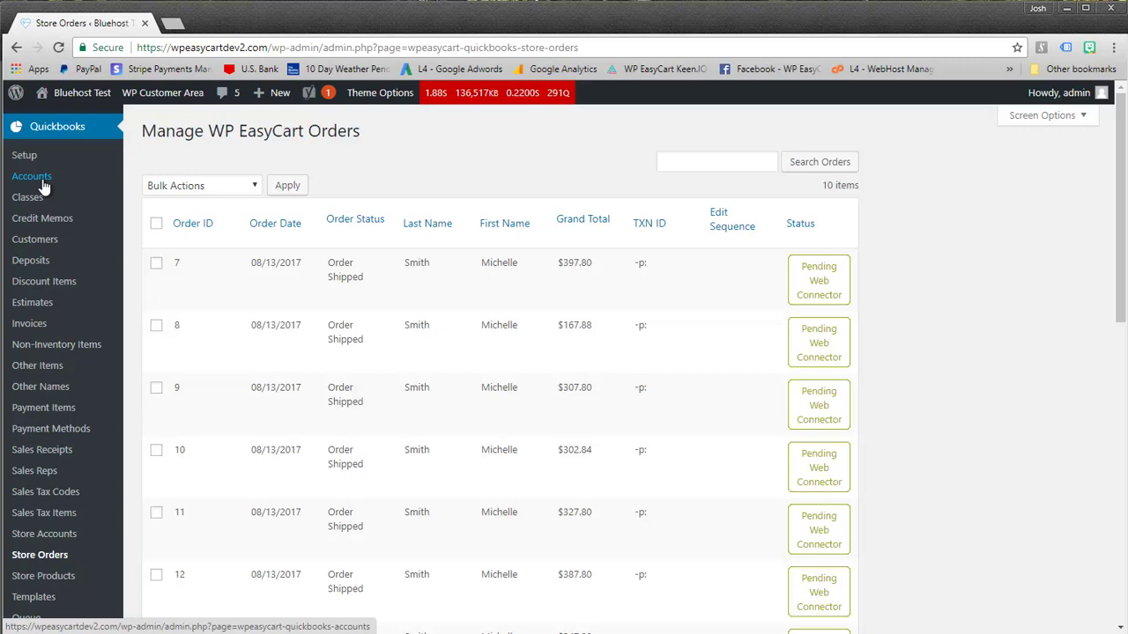
Open store account 1 for editing and examine the choices for Select QB Customer
{"action": "left_click", "coordinate": [65, 536]}
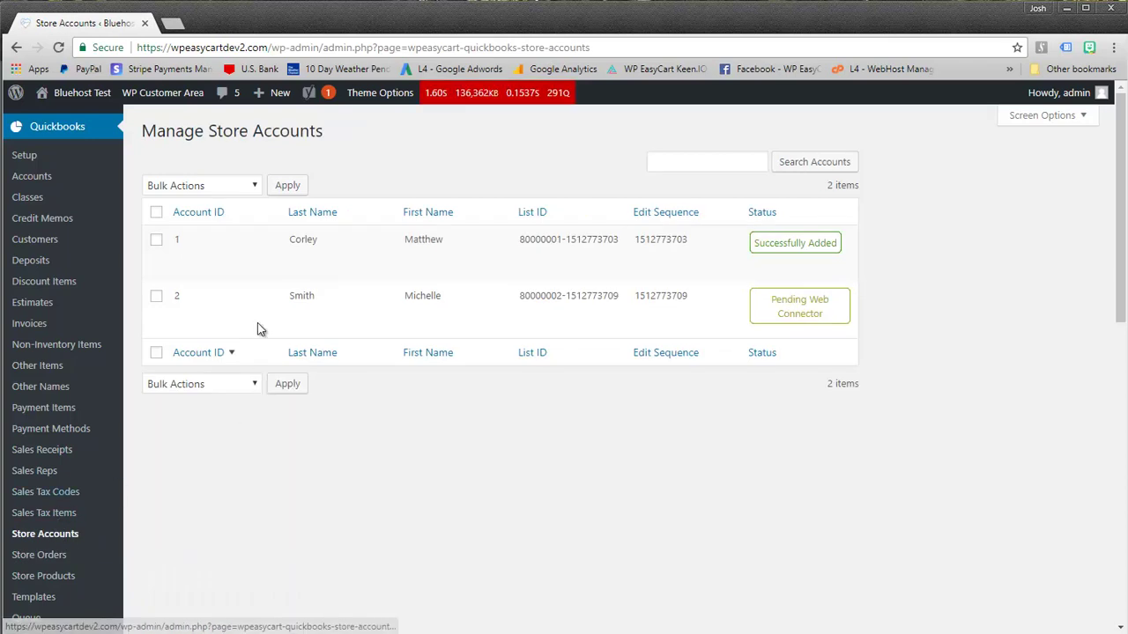
{"action": "mouse_move", "coordinate": [253, 258]}
{"action": "left_click", "coordinate": [181, 258]}
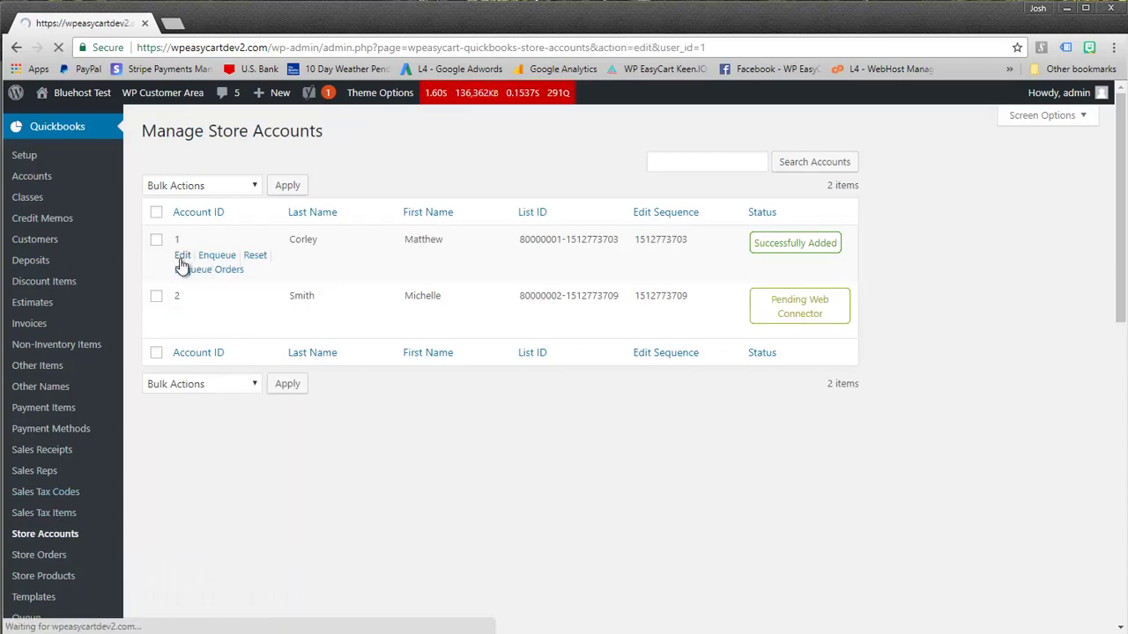
{"action": "left_click", "coordinate": [403, 172]}
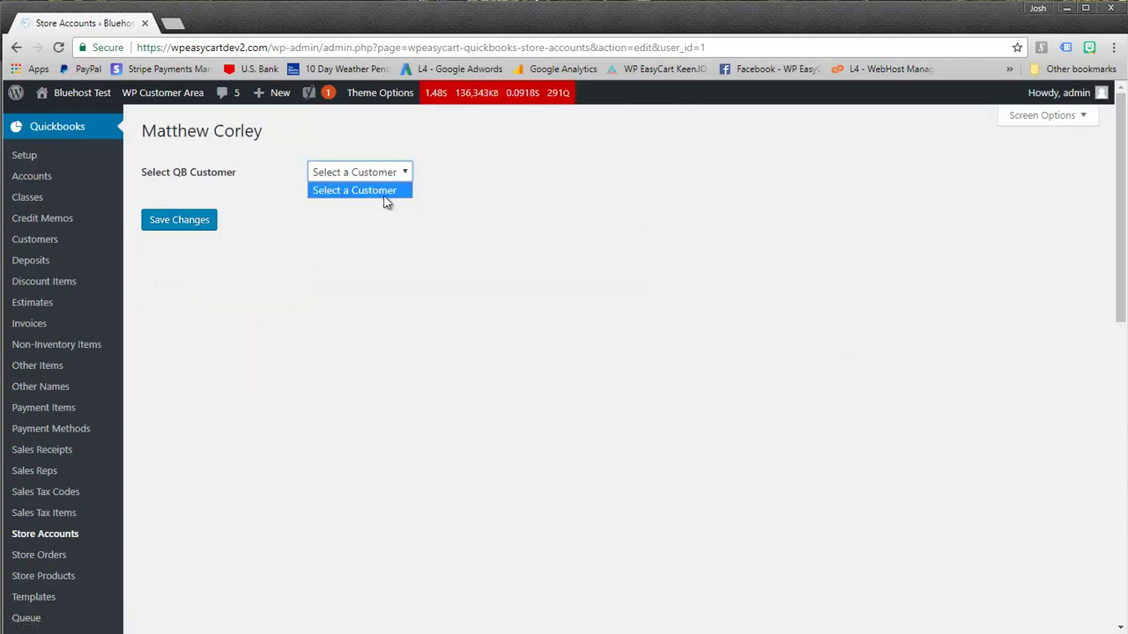
{"action": "left_click", "coordinate": [408, 260]}
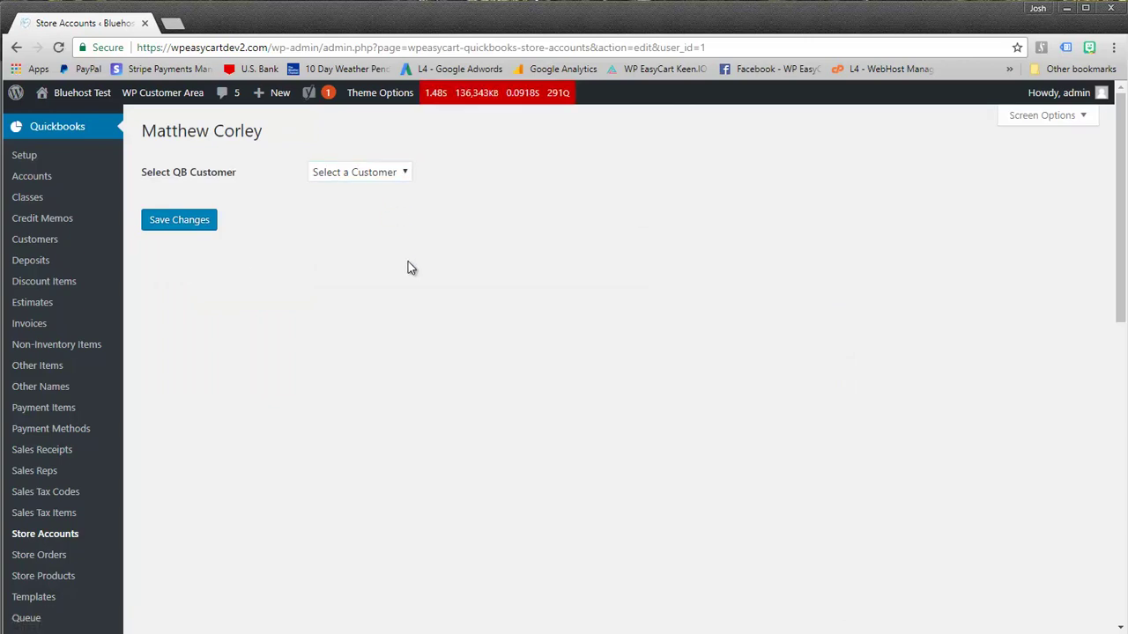